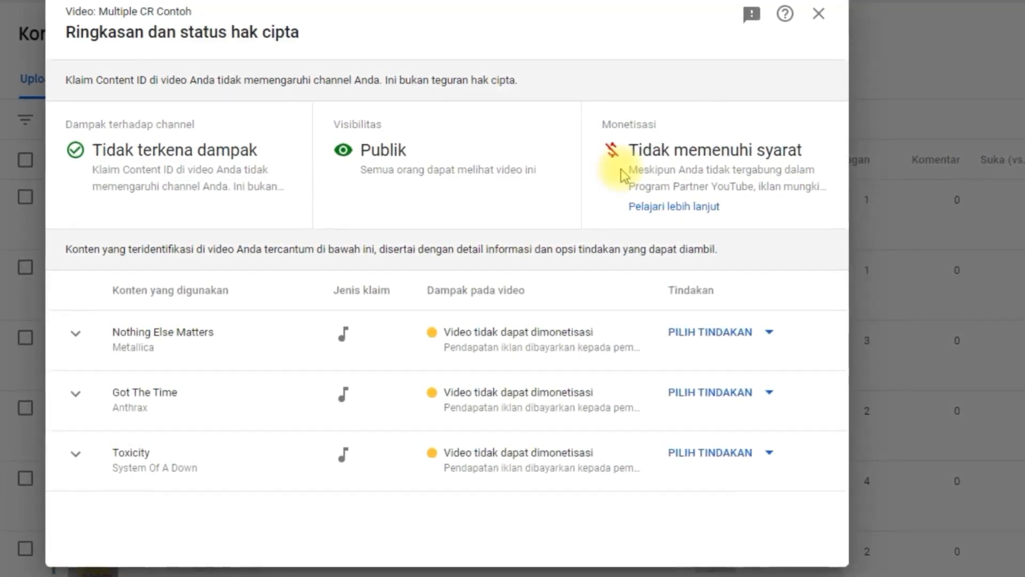
- Expand the details of the three claims: Nothing Else Matters, Got The Time and Toxicity
left_click(75, 333)
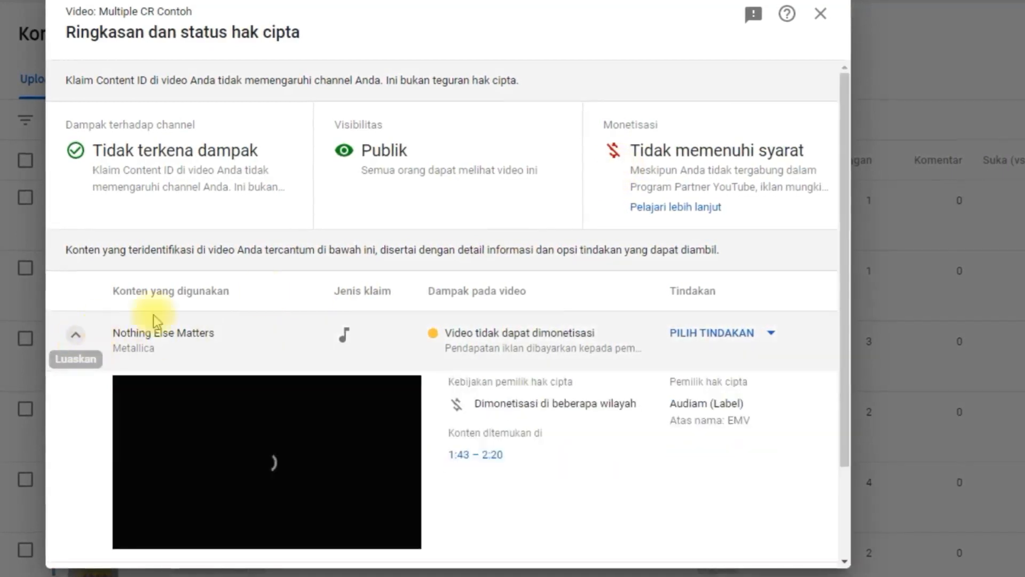
scroll(265, 293, "down", 2)
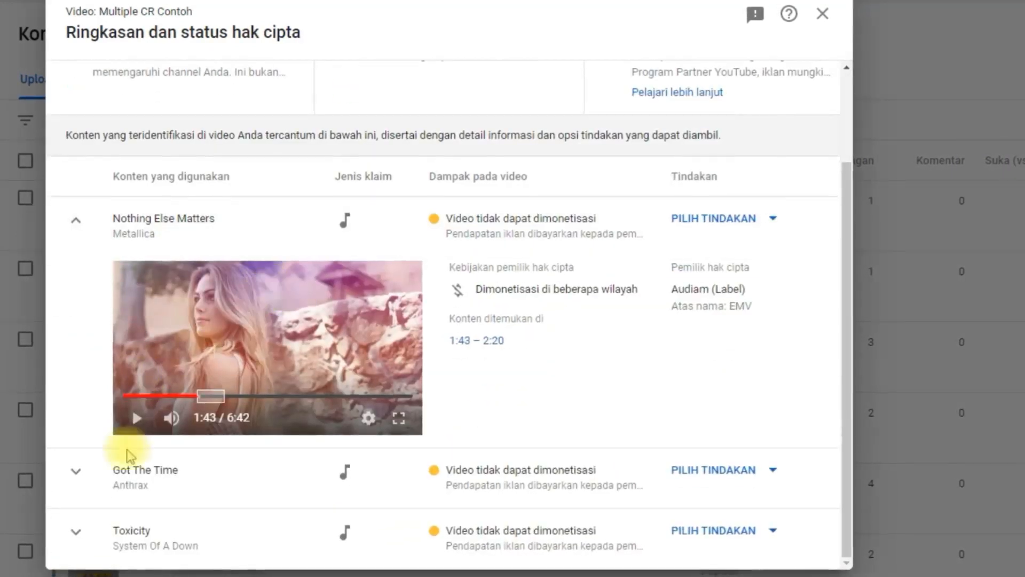
left_click(78, 470)
scroll(92, 424, "down", 3)
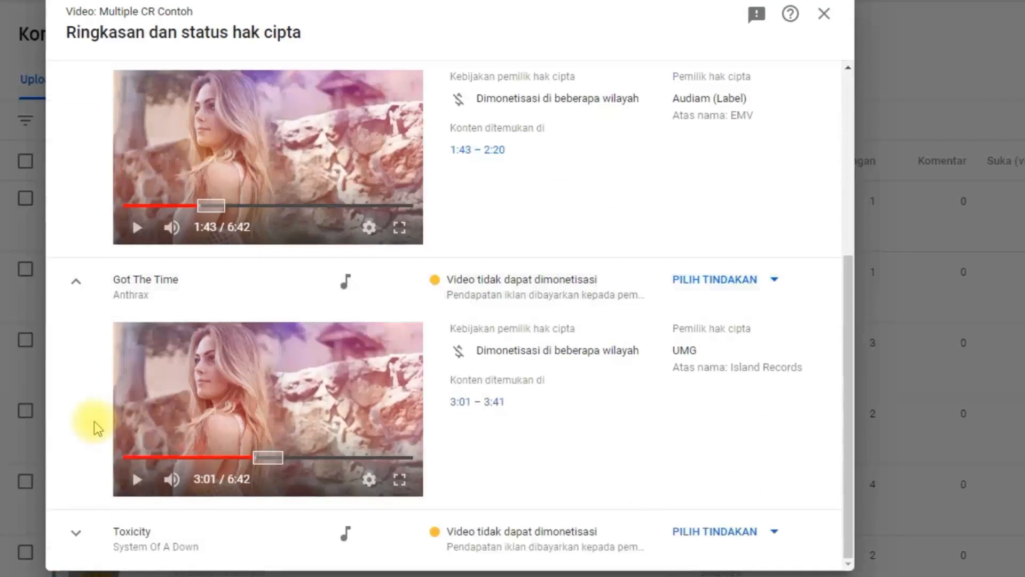
left_click(80, 531)
scroll(164, 369, "down", 3)
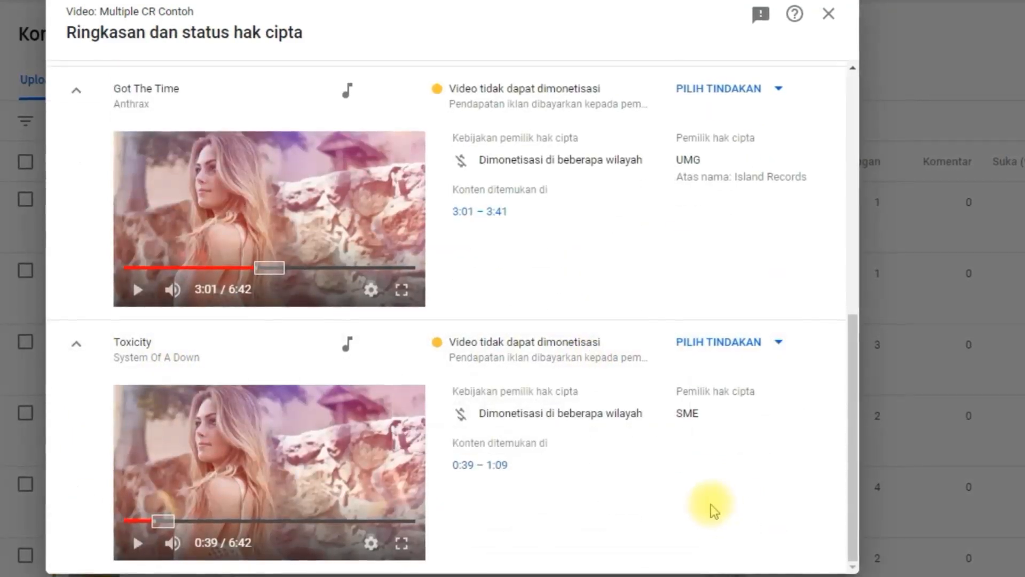
- Copy the Toxicity claim's time range, 0:39 – 1:09, into the empty Notepad document
left_click_drag(510, 466, 456, 476)
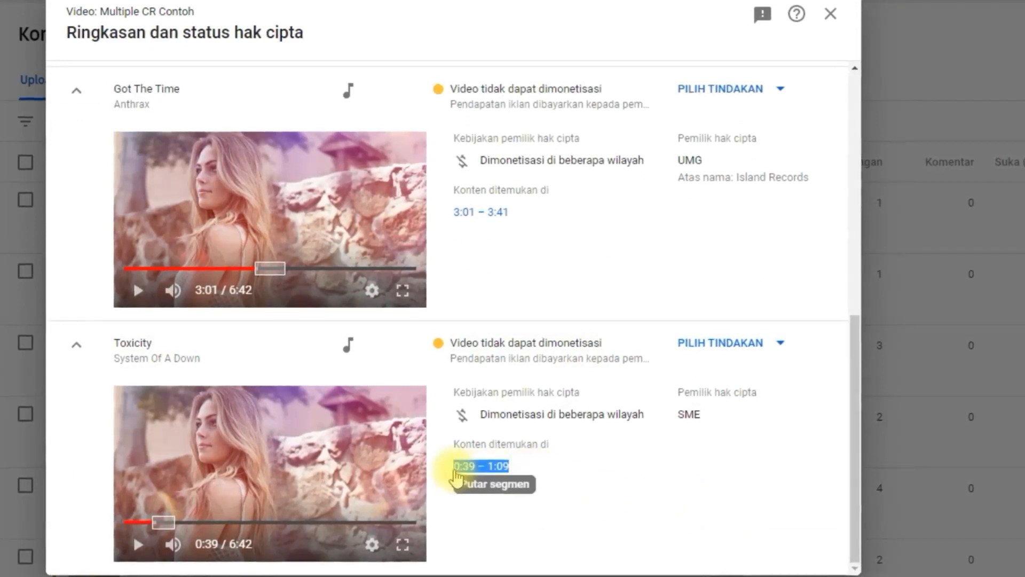
right_click(457, 476)
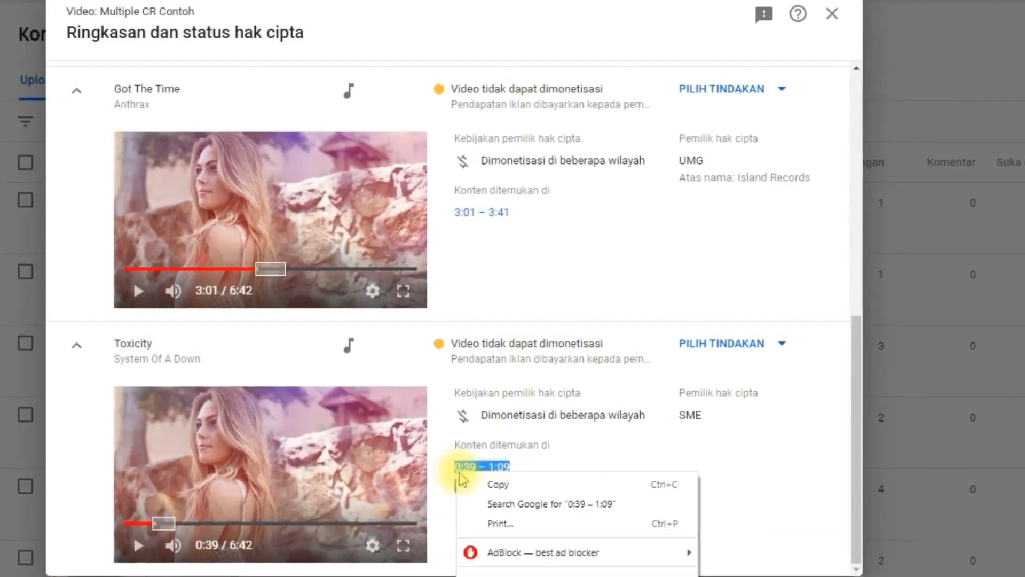
left_click(499, 485)
key("alt+Tab")
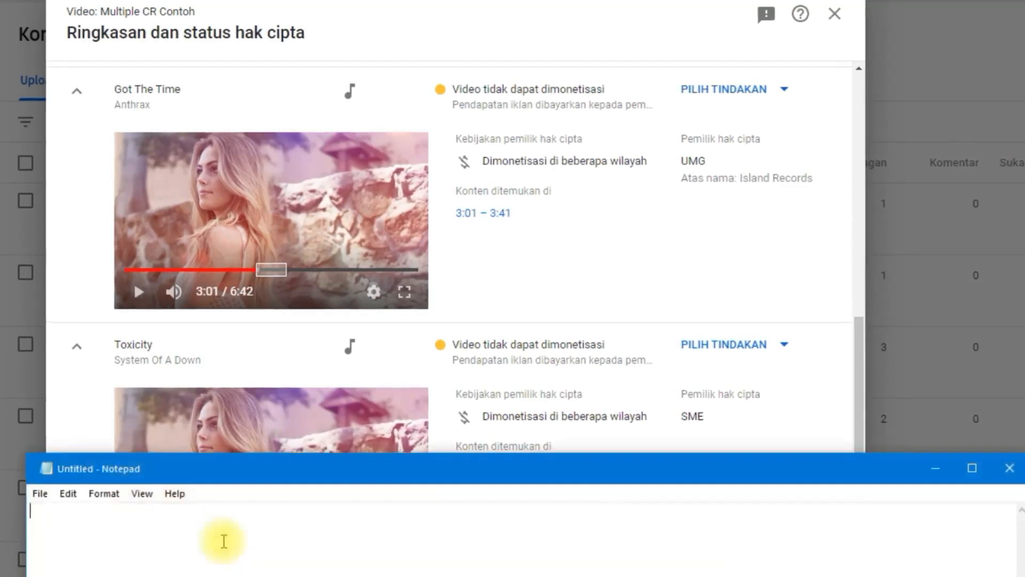
key("ctrl+v")
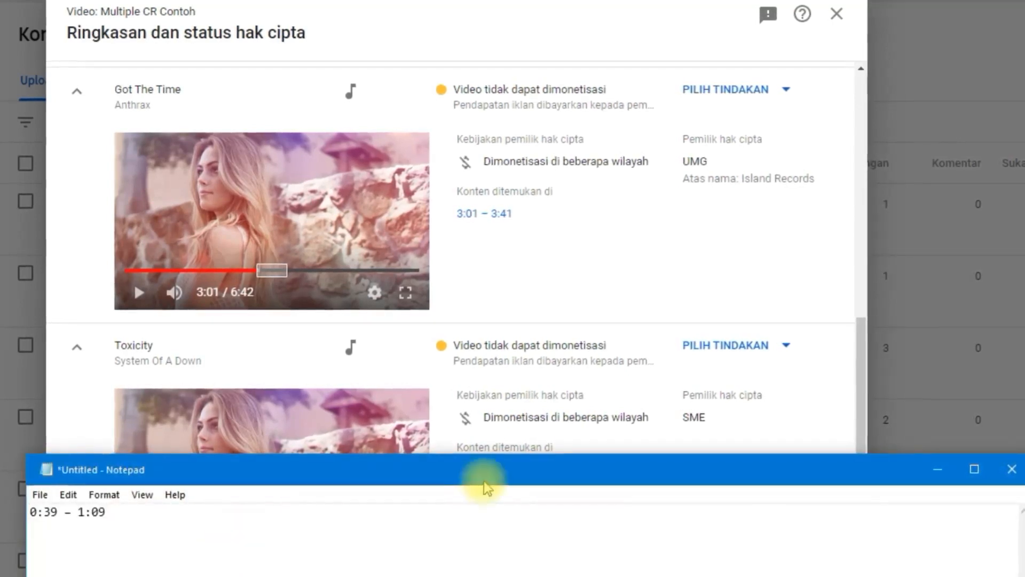
- Copy the Nothing Else Matters claim's time range, 1:43 – 2:20, from YouTube Studio into the Notepad list
left_click(621, 290)
scroll(620, 288, "up", 3)
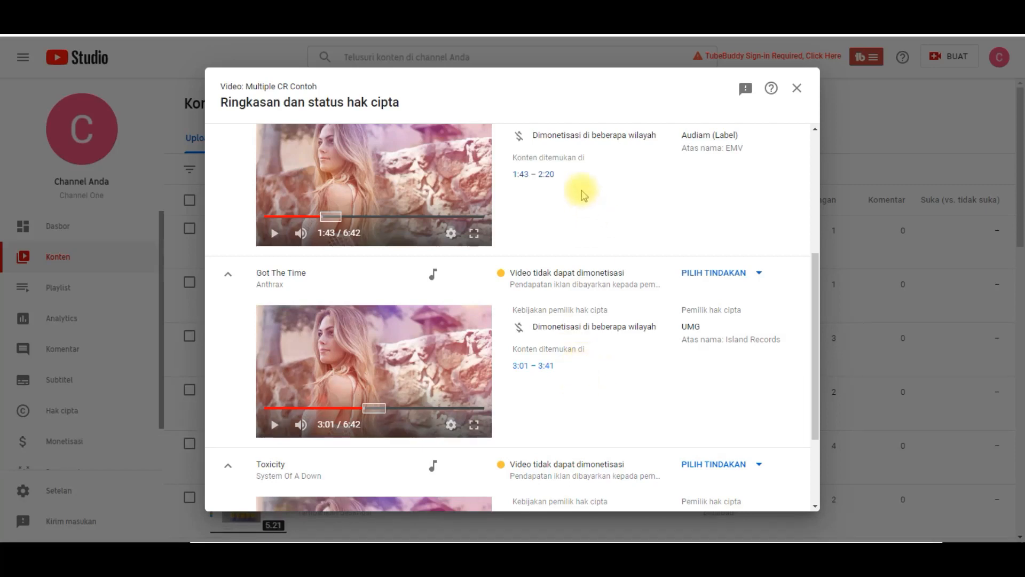
left_click_drag(556, 174, 514, 176)
right_click(517, 183)
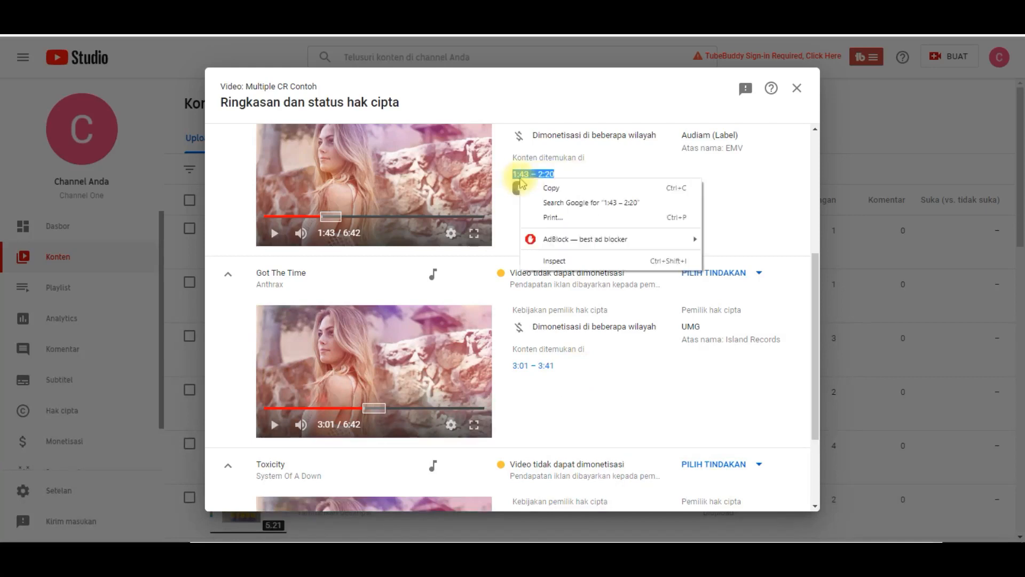
left_click(562, 188)
key("alt+Tab")
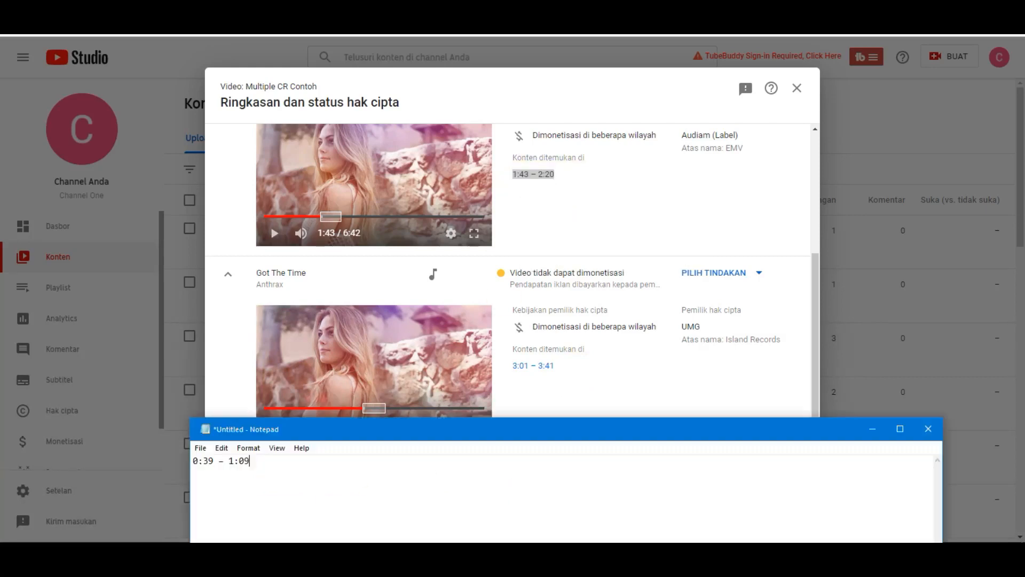
left_click(353, 479)
- Add the Got The Time claim's time range, 3:01 – 3:41, from YouTube Studio to the Notepad list
left_click(615, 196)
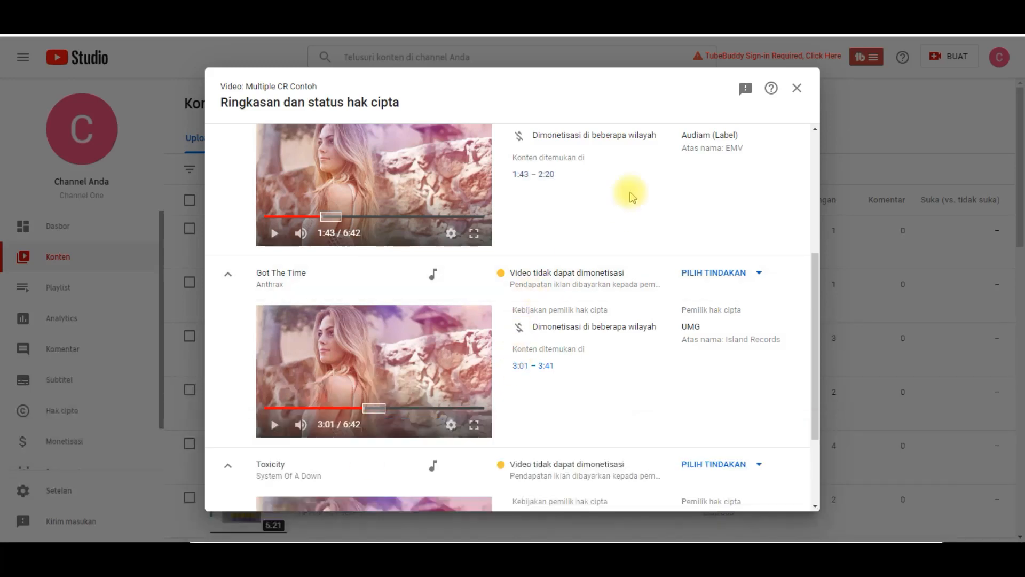
scroll(609, 225, "down", 3)
left_click_drag(586, 246, 516, 248)
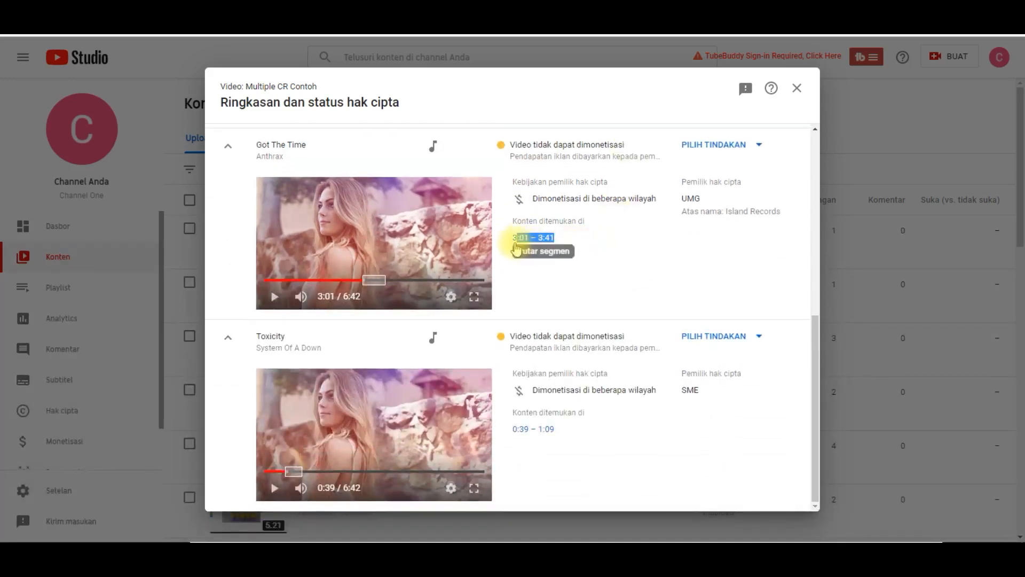
right_click(519, 246)
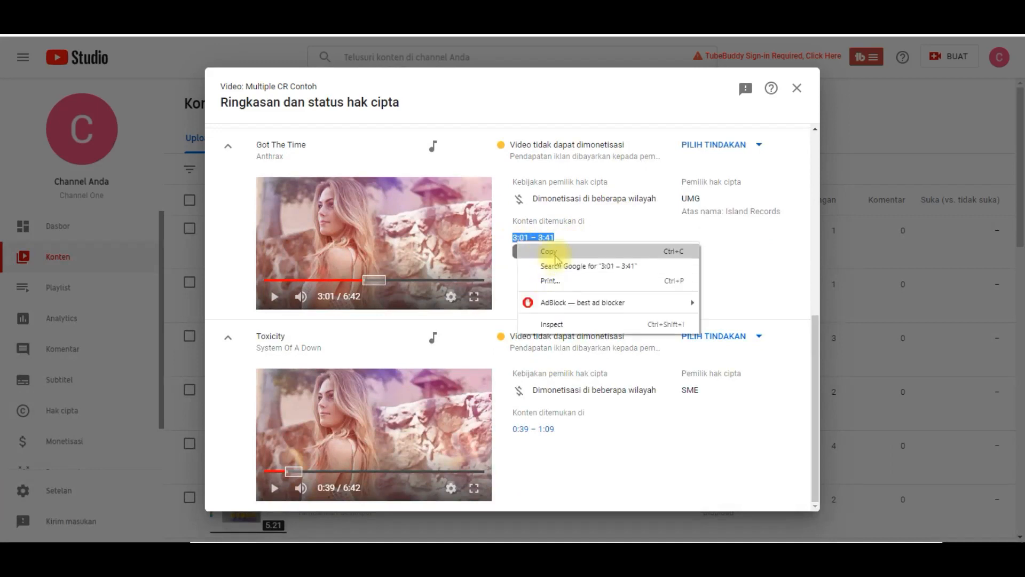
left_click(550, 255)
left_click(557, 278)
key("alt+Tab")
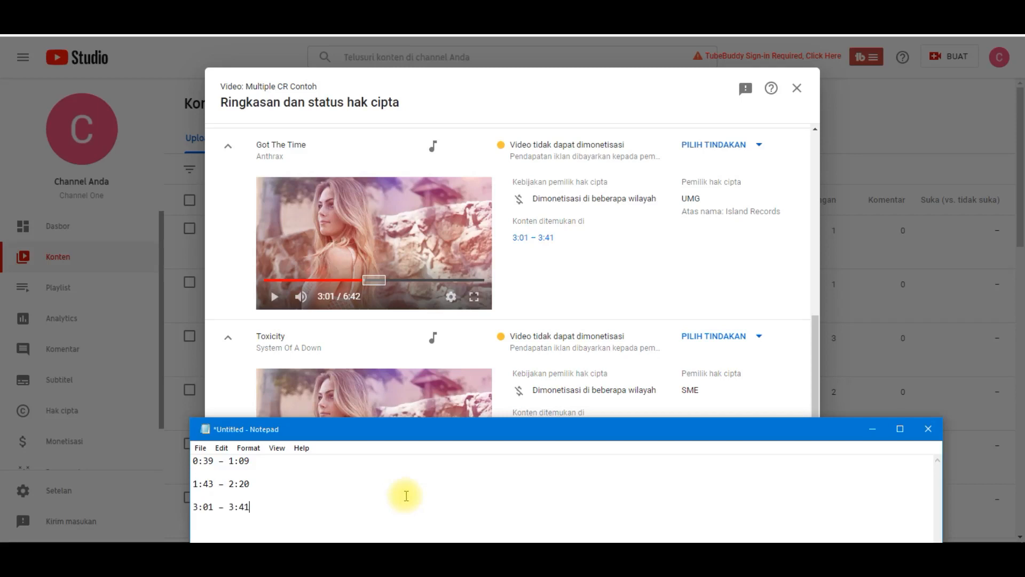
- Compare the claims in the YouTube Studio copyright summary with the time ranges noted in Notepad
left_click(646, 279)
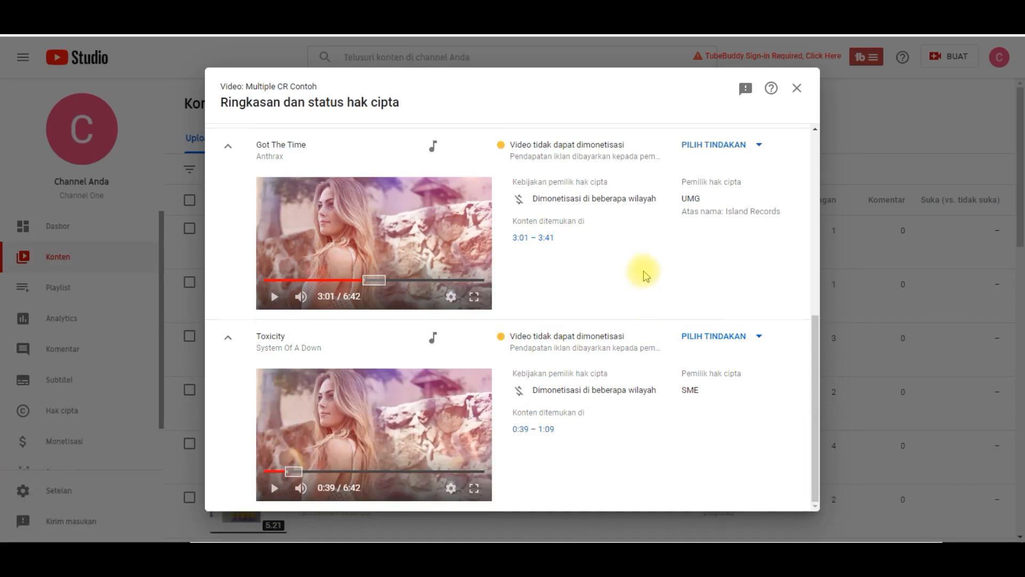
scroll(645, 273, "up", 7)
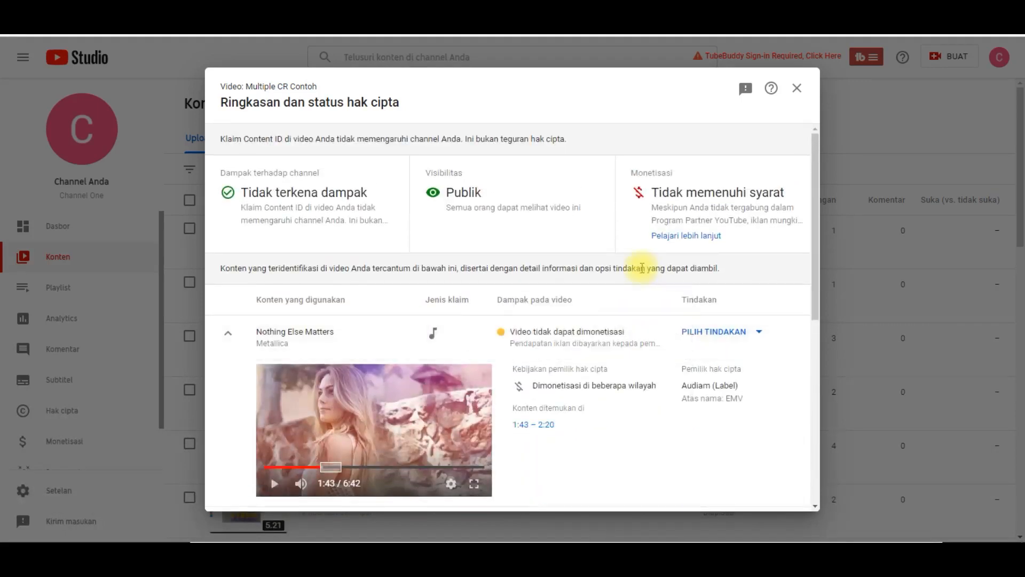
scroll(642, 268, "down", 4)
left_click(454, 553)
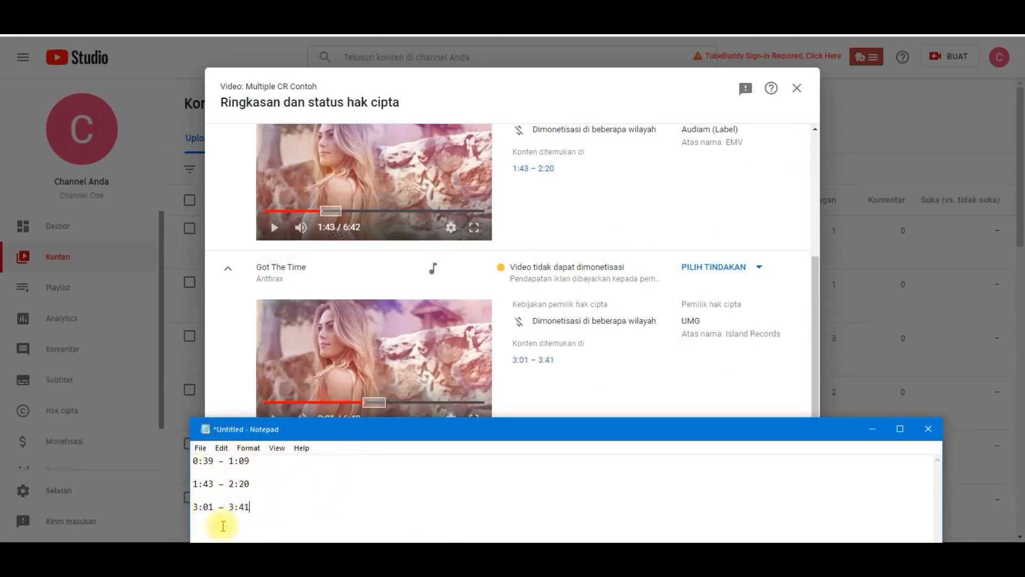
- Close the copyright summary and open the Multiple CR Contoh video in the video editor
left_click(797, 88)
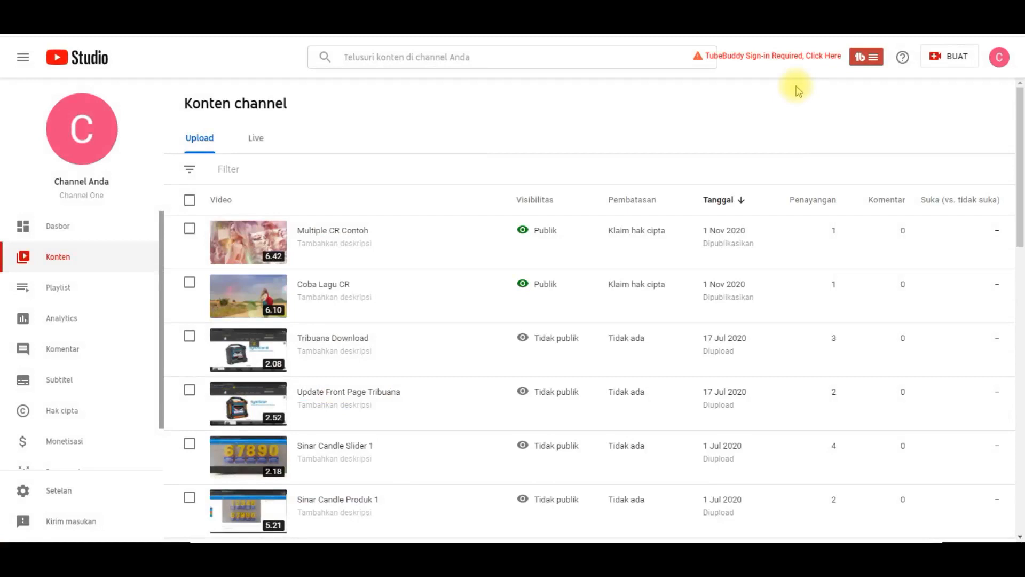
mouse_move(310, 245)
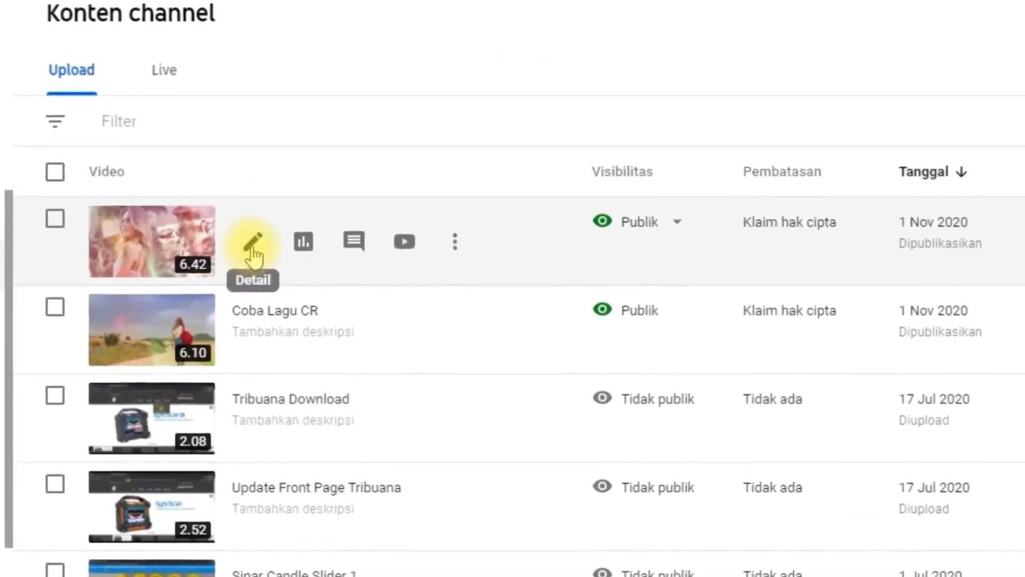
left_click(257, 252)
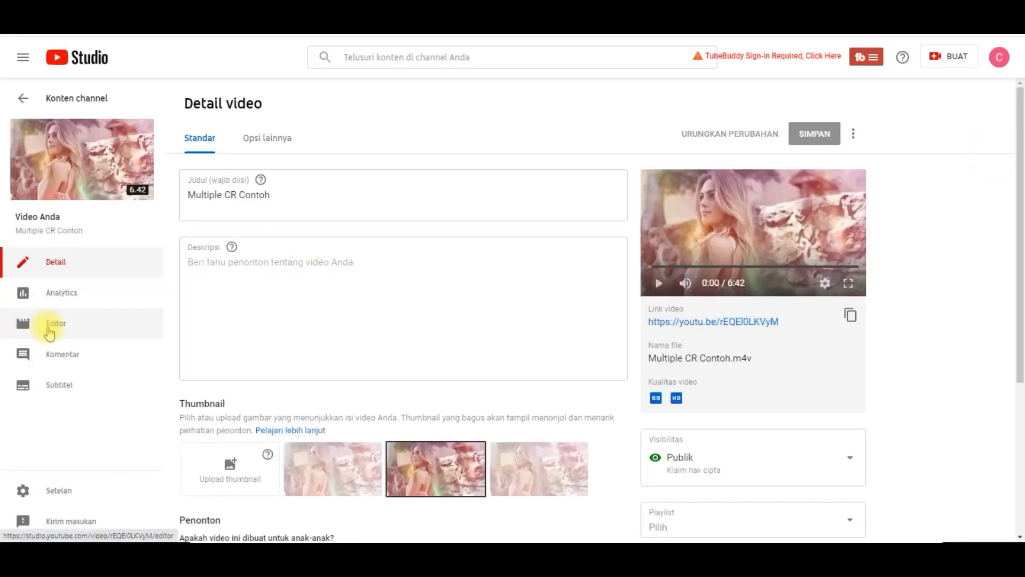
left_click(50, 330)
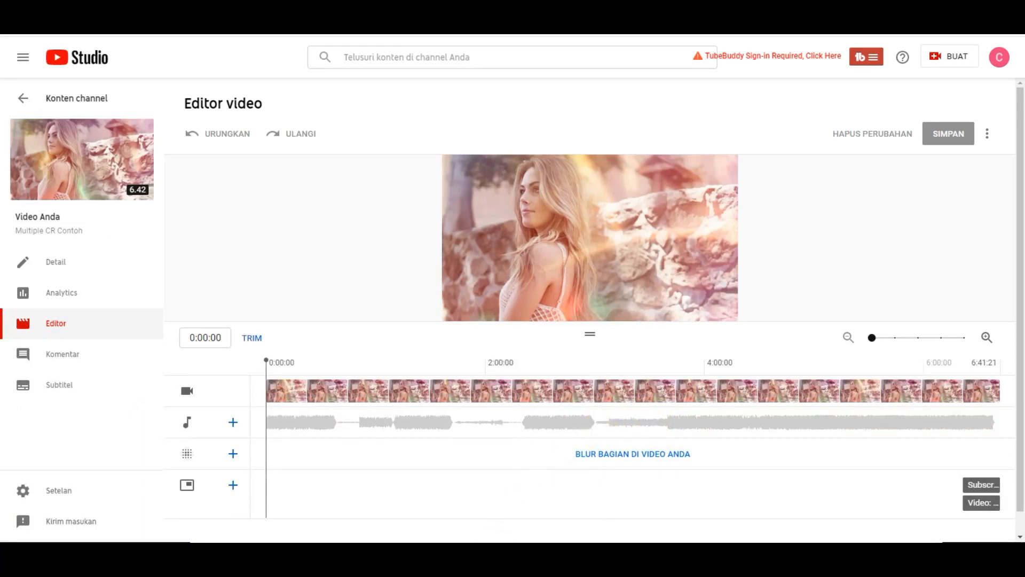
- Consult the Notepad time ranges and set the editor's playhead to 0:39:00, the start of the first claimed segment
left_click(498, 555)
left_click_drag(530, 424, 534, 444)
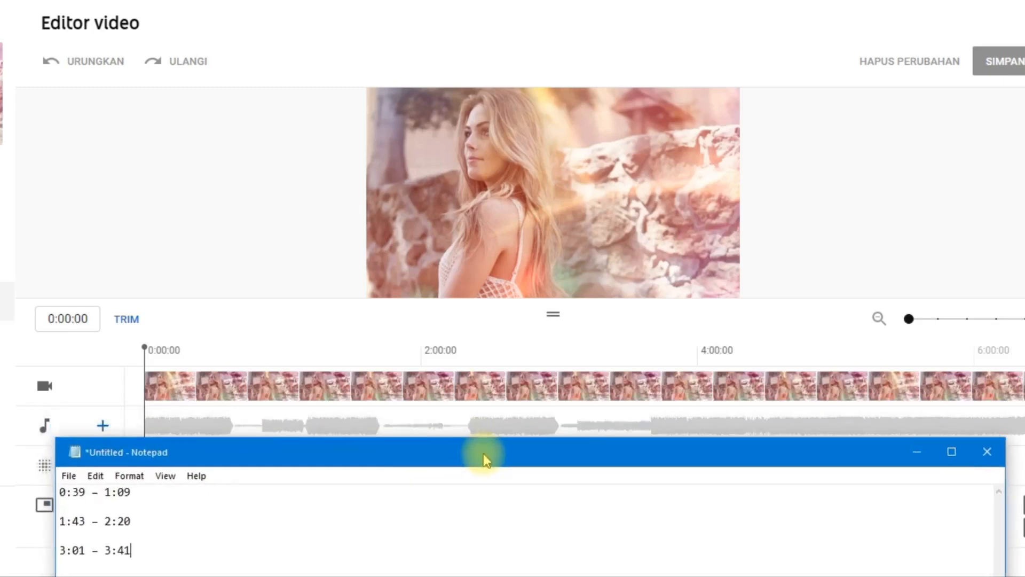
left_click(87, 493)
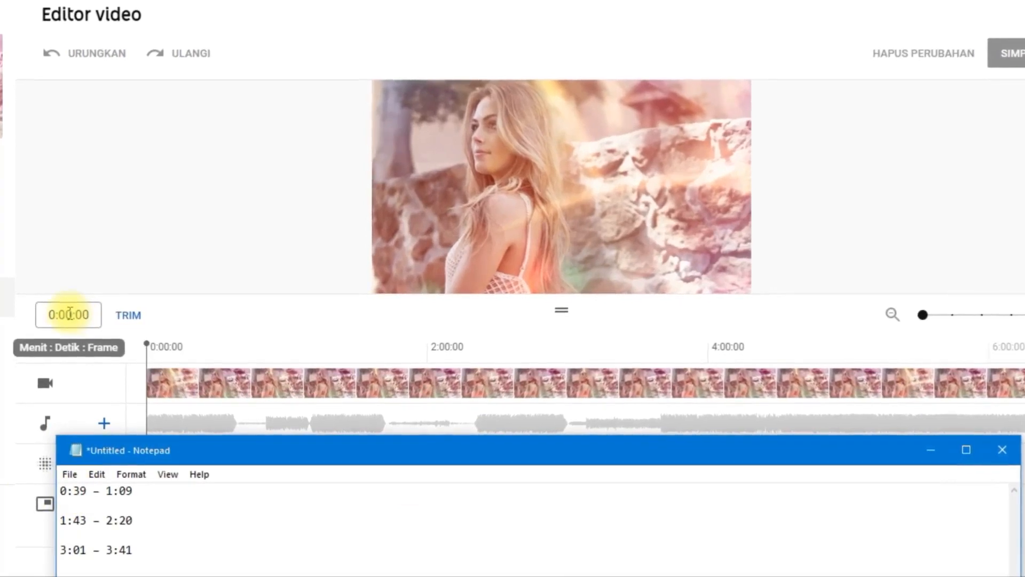
left_click(70, 312)
type("3")
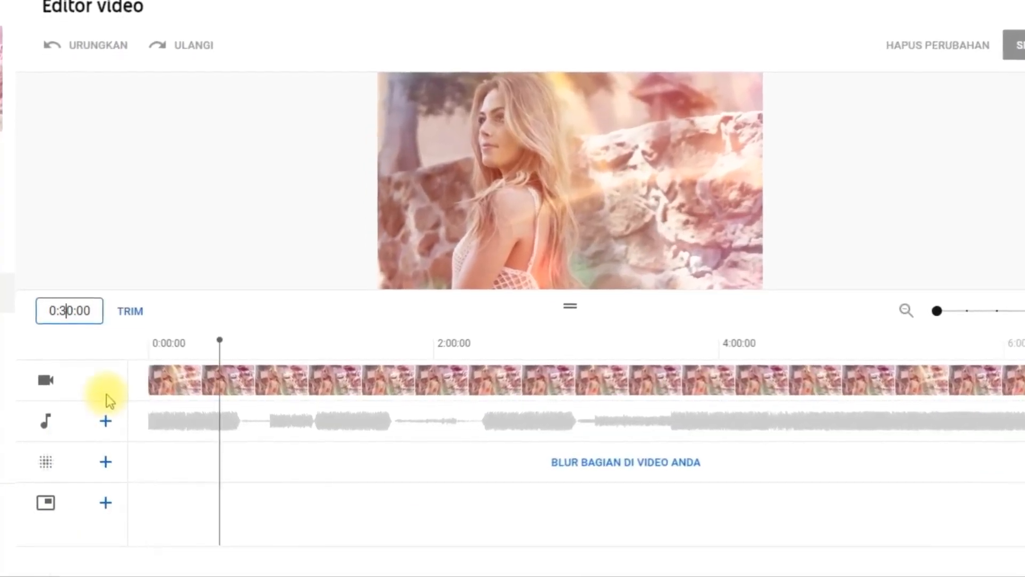
key("Delete")
type("9")
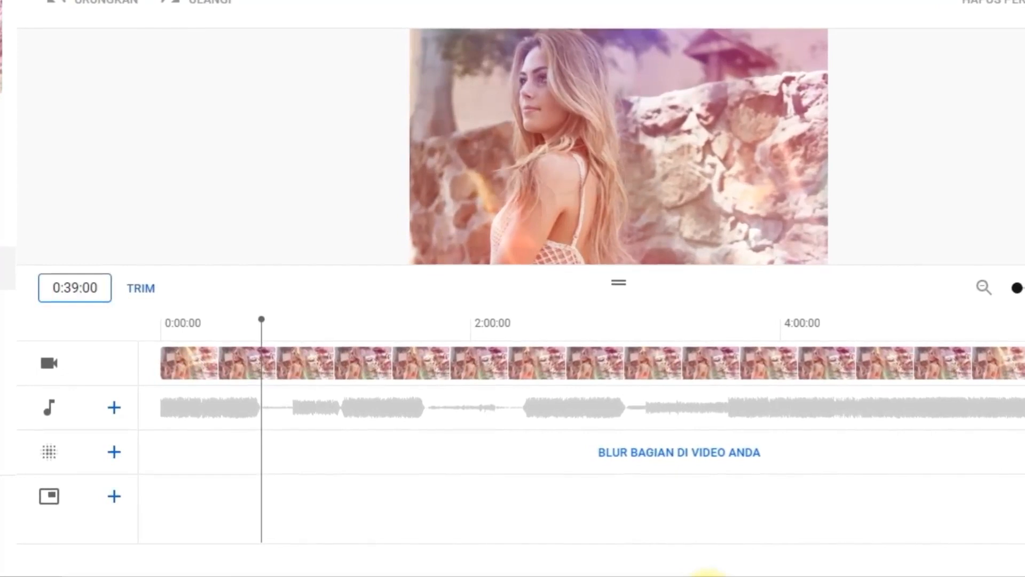
- Start trimming the video and split it at 0:39:00, the first start time in the Notepad list
left_click(237, 576)
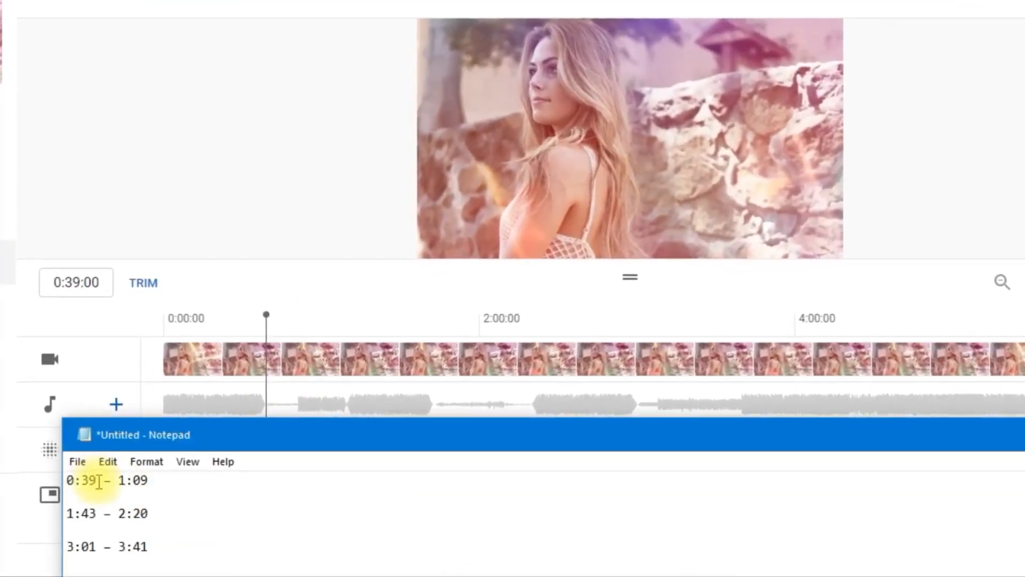
left_click(150, 281)
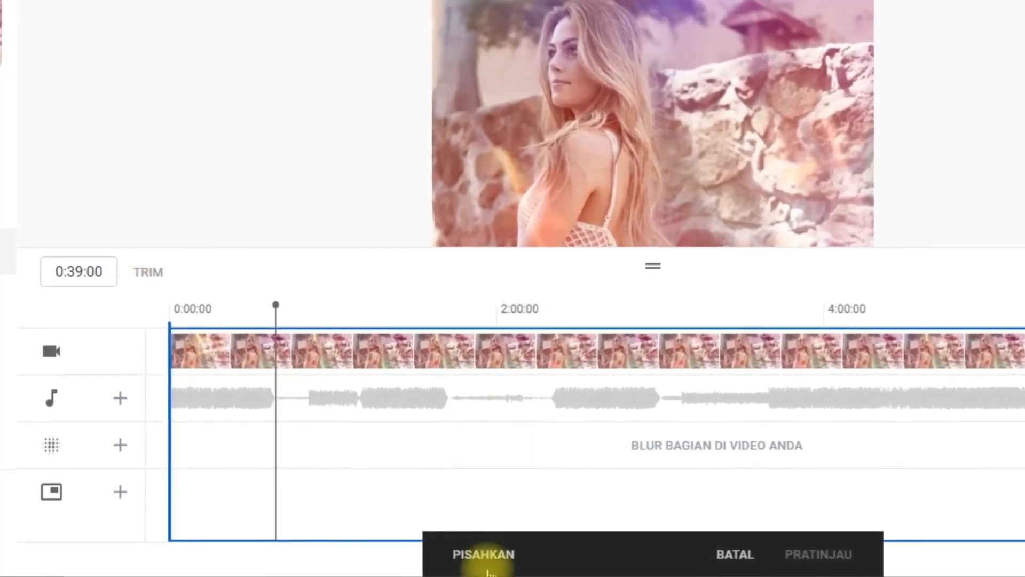
left_click(495, 554)
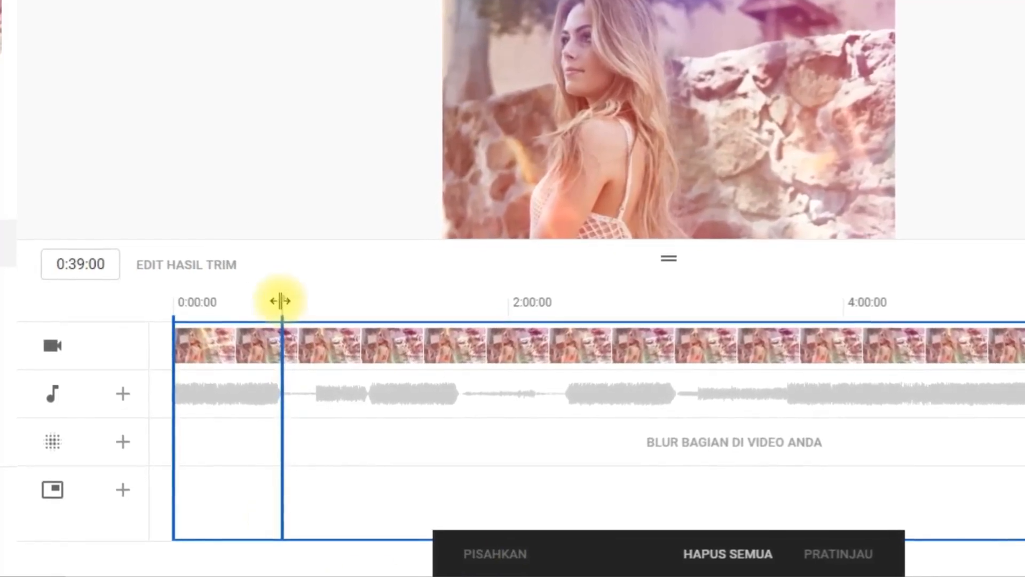
- Move the playhead to 1:09:00, the end time of the first claimed segment noted in Notepad
left_click_drag(281, 301, 311, 295)
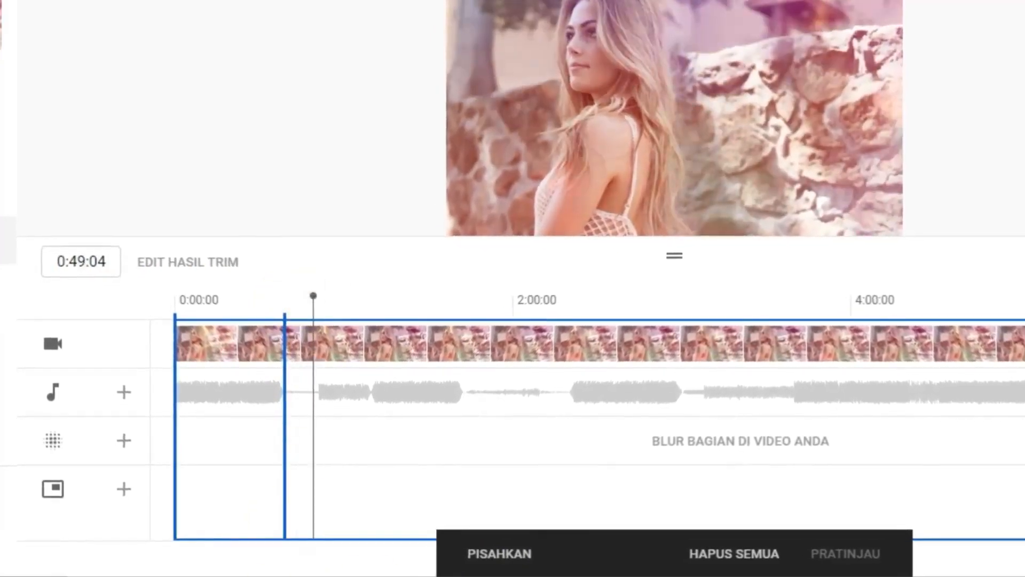
left_click(256, 575)
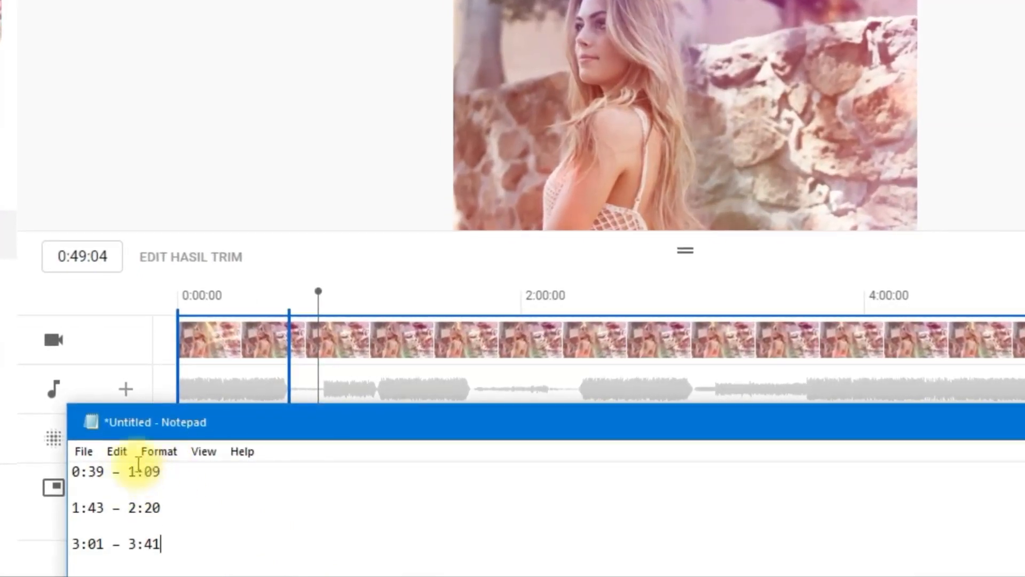
left_click(102, 256)
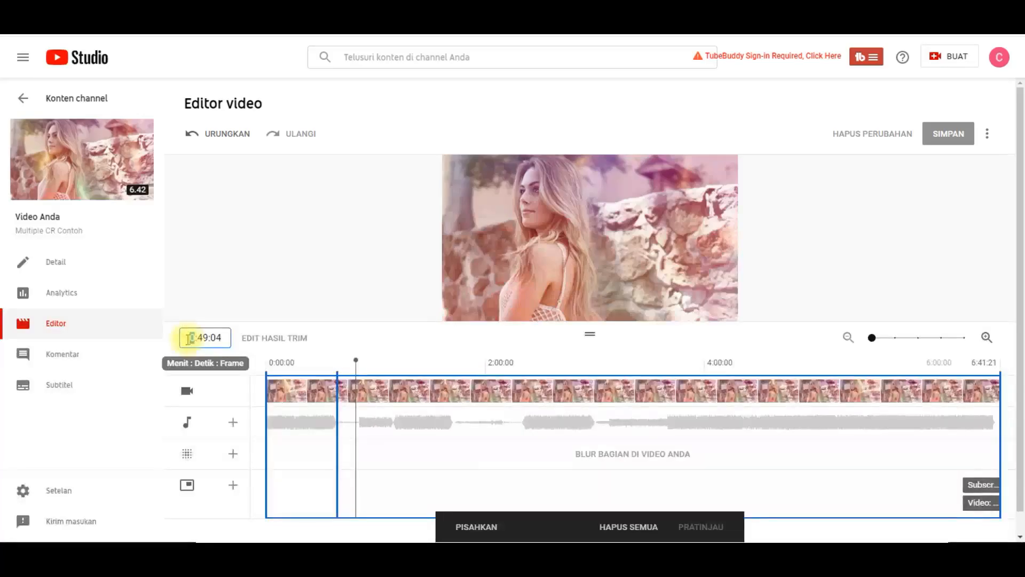
type("1")
key("Return")
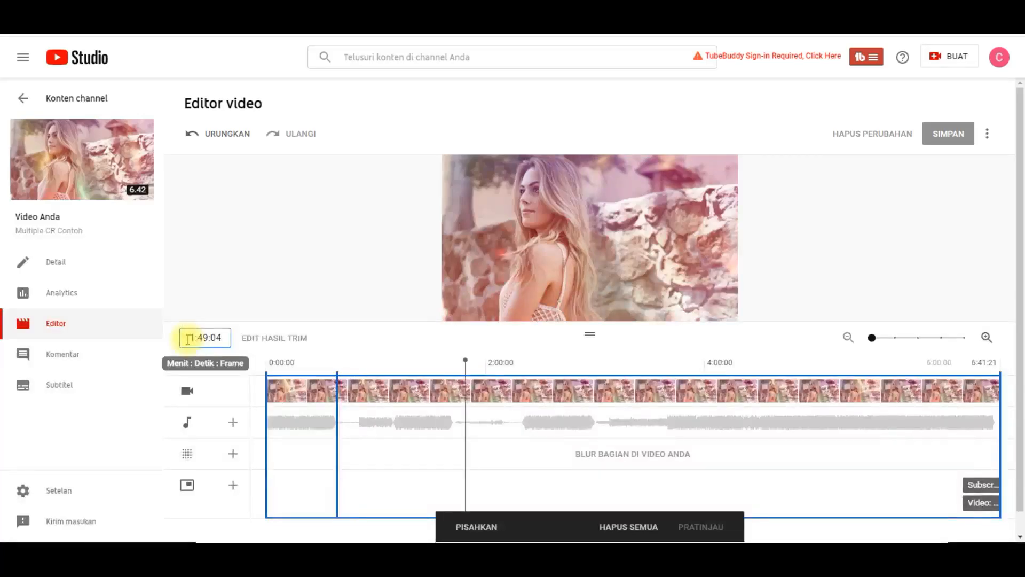
key("BackSpace")
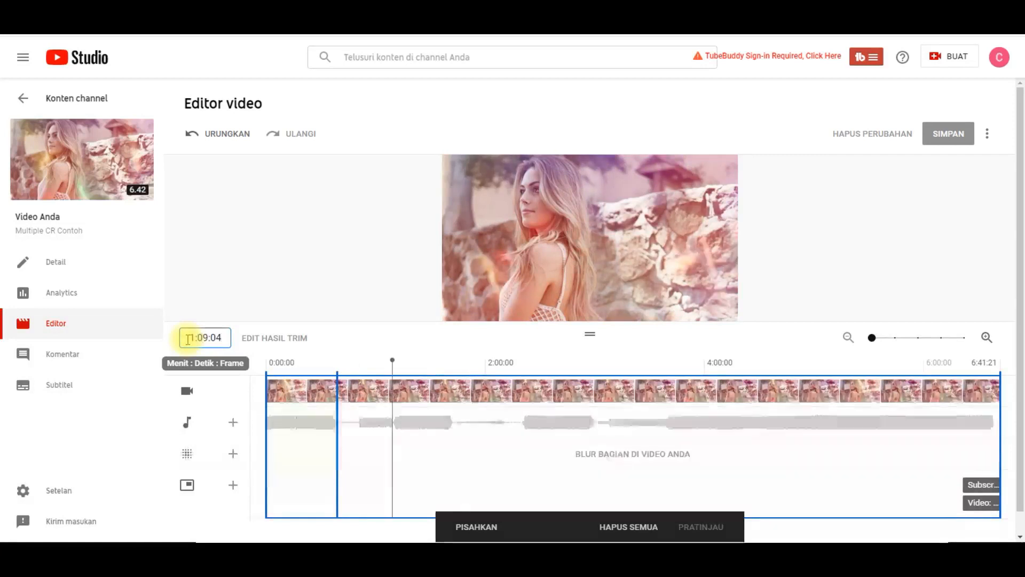
key("BackSpace")
type("0")
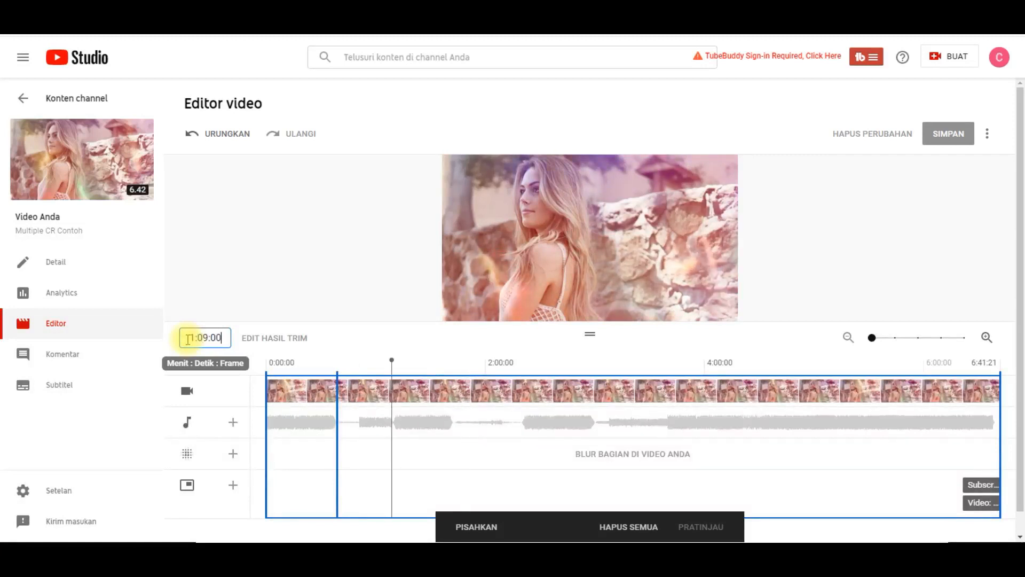
- Check the first time range in Notepad, and mark the section from 0:39:00 to 1:09:00 for removal
left_click(371, 338)
left_click(344, 556)
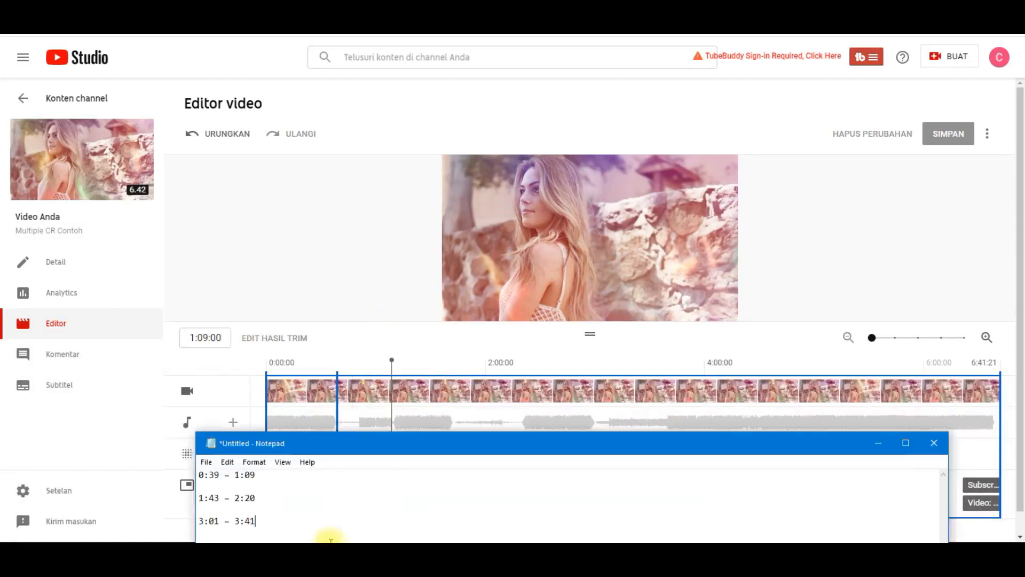
left_click_drag(461, 450, 451, 532)
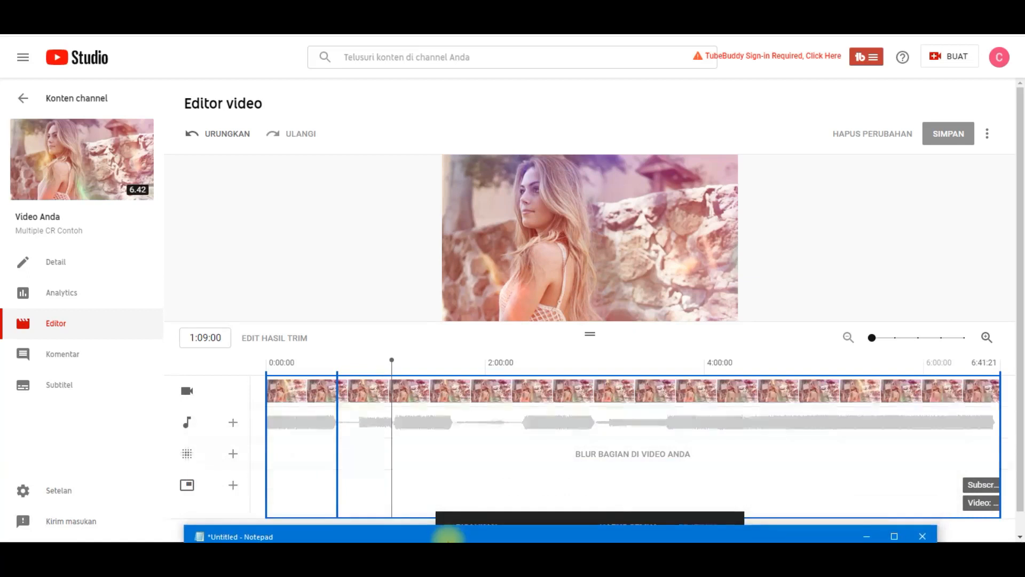
left_click(339, 473)
left_click_drag(342, 473, 392, 482)
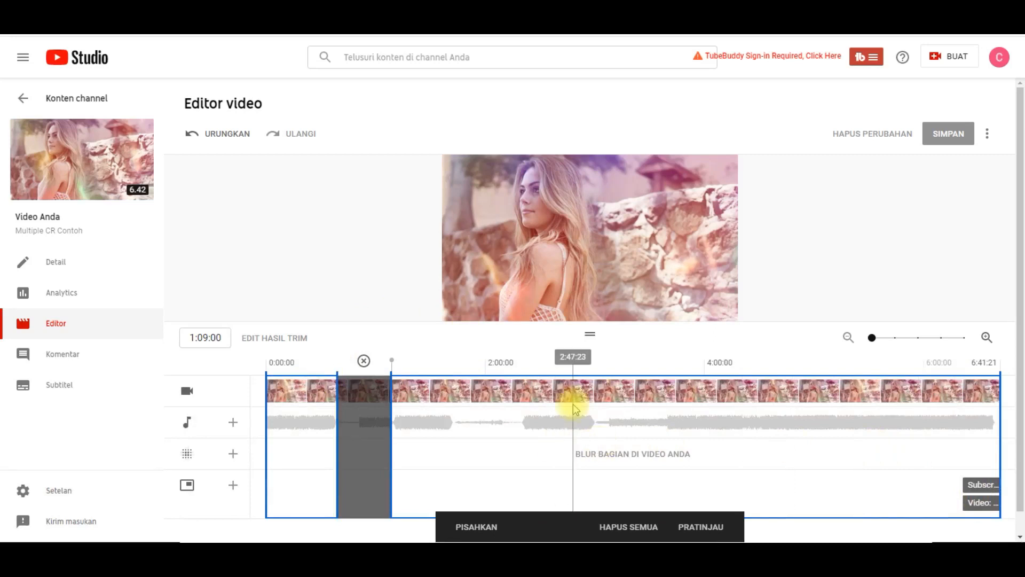
- Consult the Notepad time ranges and try to set the playhead to 1:43:00, the second segment's start
left_click(421, 560)
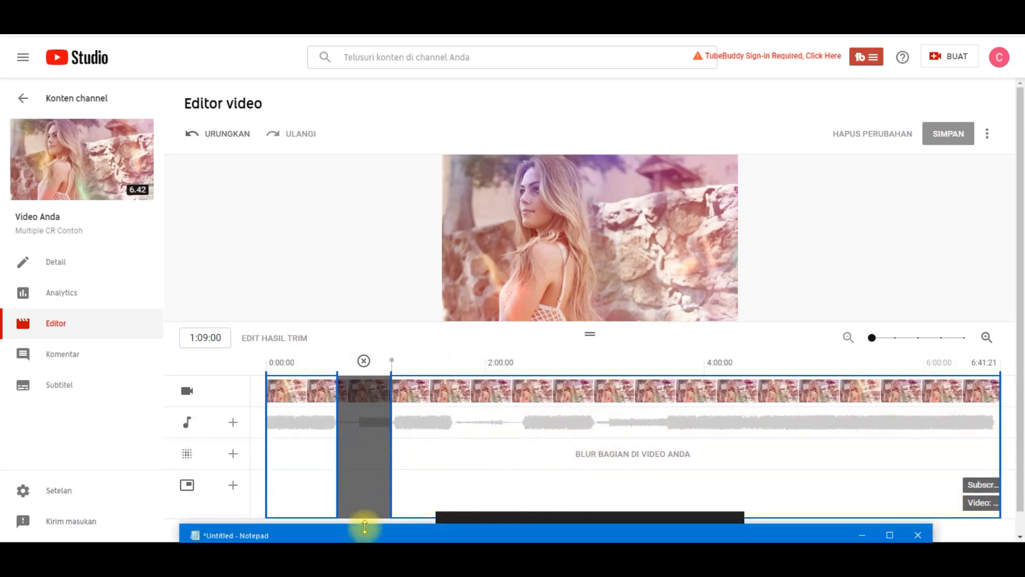
left_click_drag(365, 527, 388, 439)
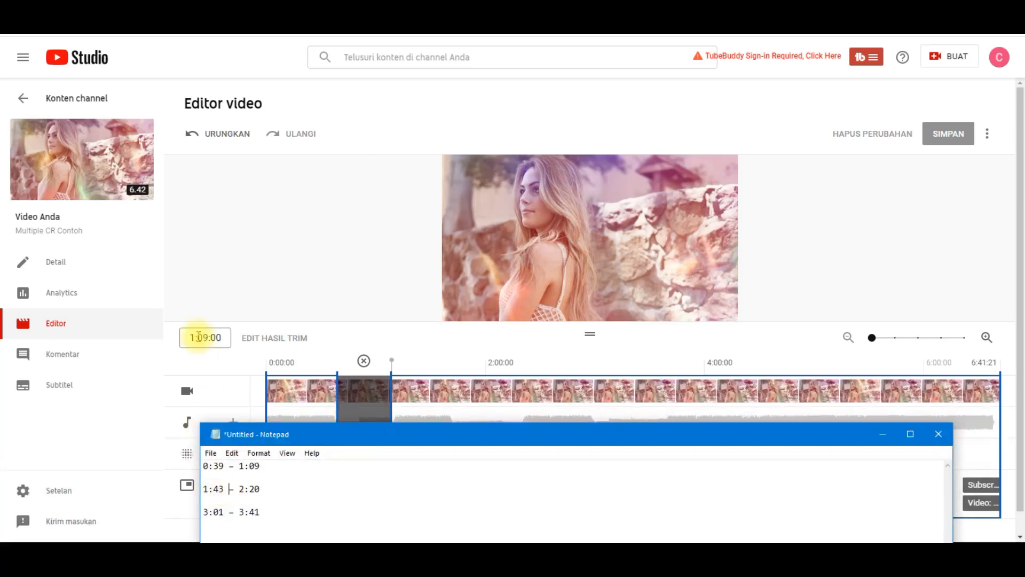
left_click(206, 338)
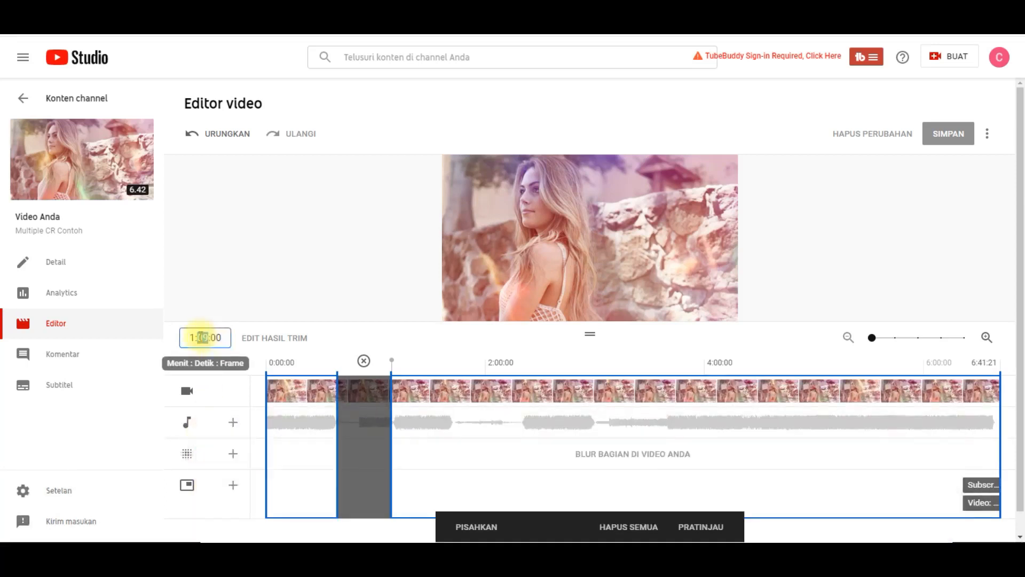
left_click(338, 337)
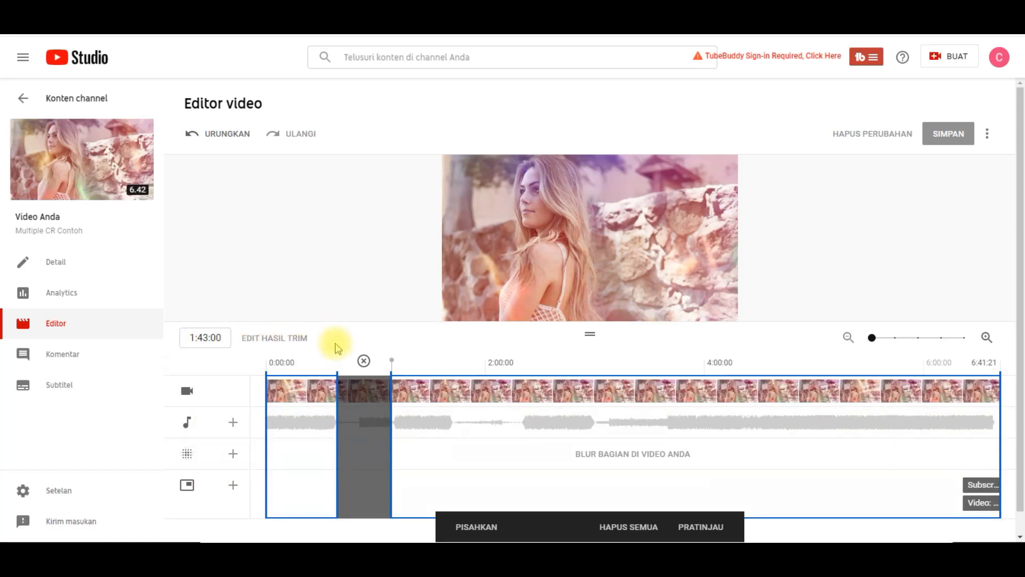
left_click(379, 556)
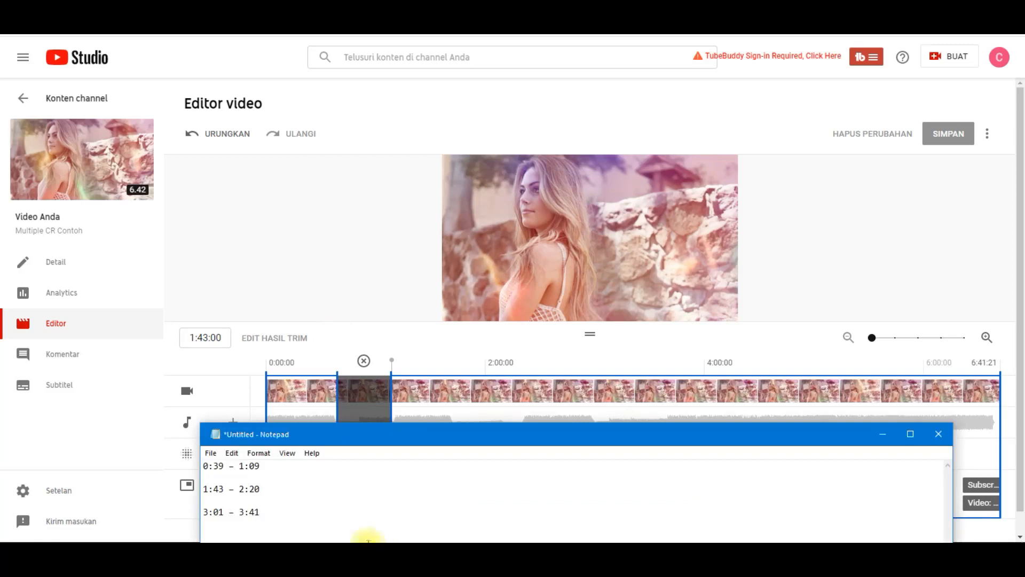
left_click(333, 339)
- Move the playhead past the first cut and set it to 1:43:00, the second start time in Notepad
left_click_drag(393, 365, 398, 367)
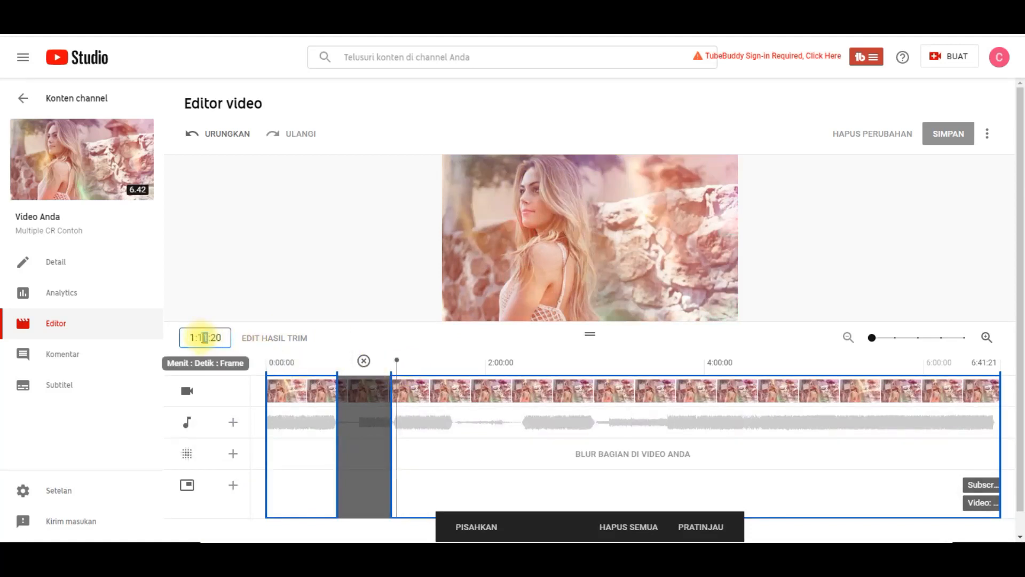
type("43")
key("Return")
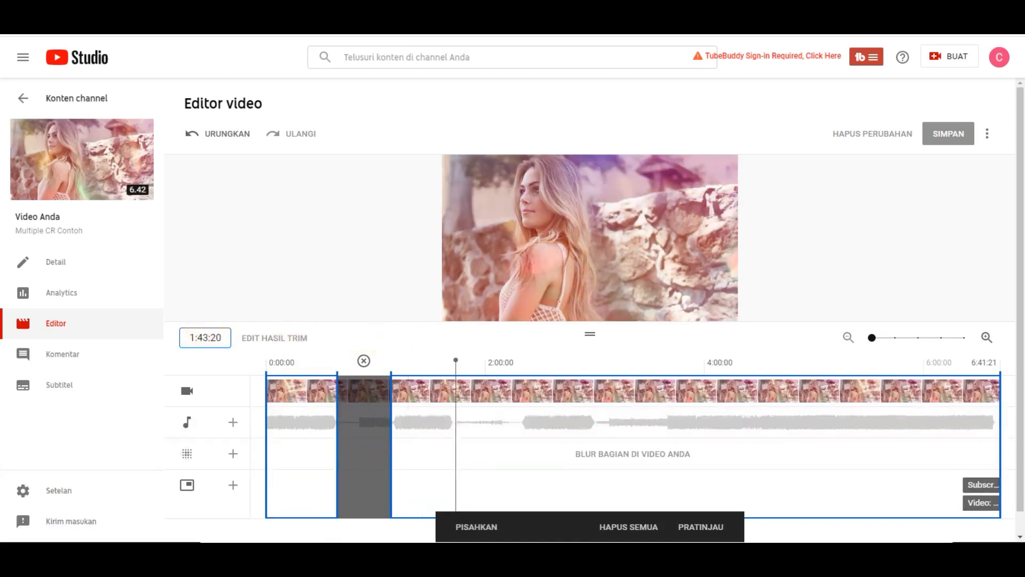
key("alt+Tab")
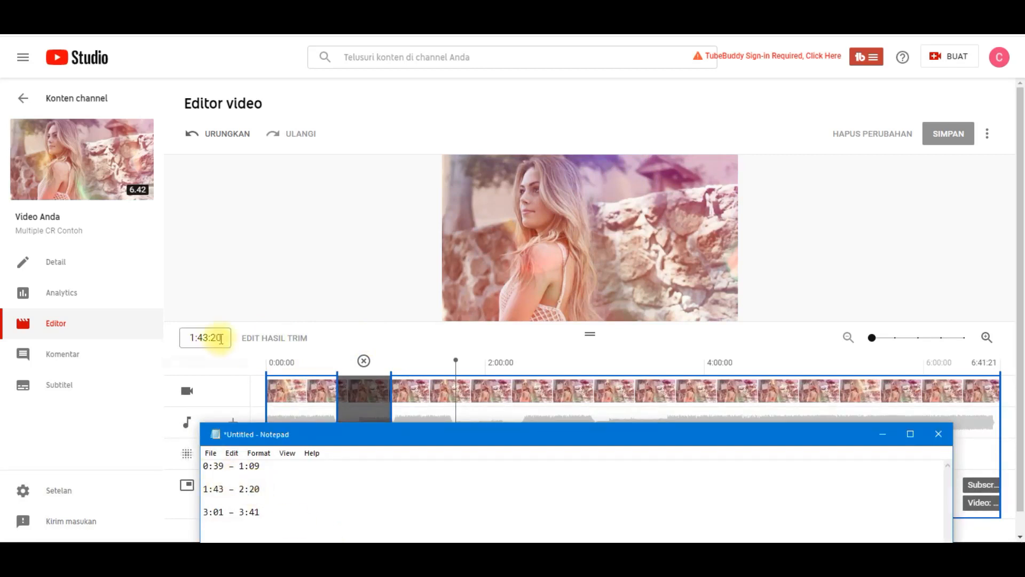
left_click(204, 337)
key("BackSpace")
key("BackSpace")
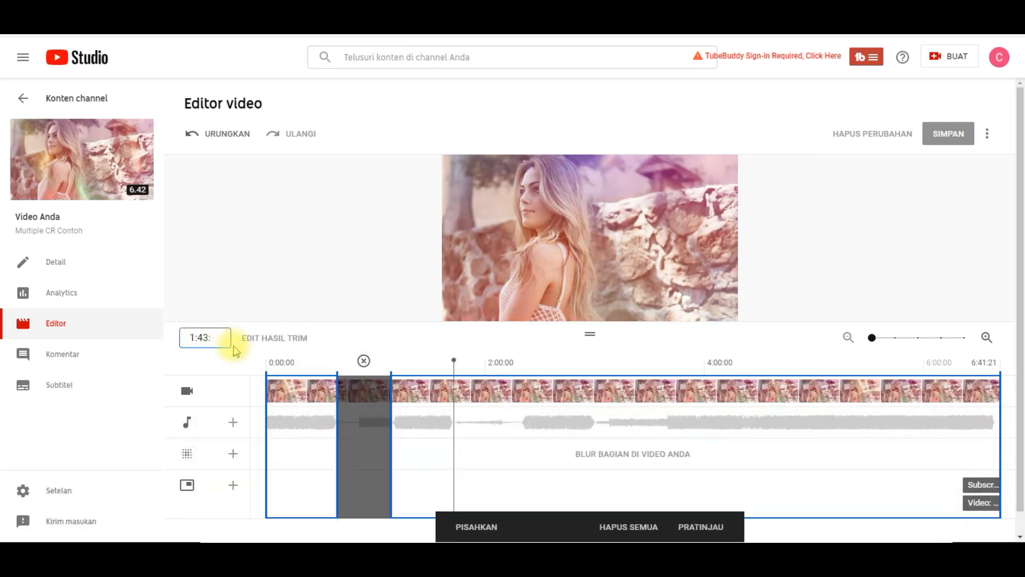
left_click(383, 335)
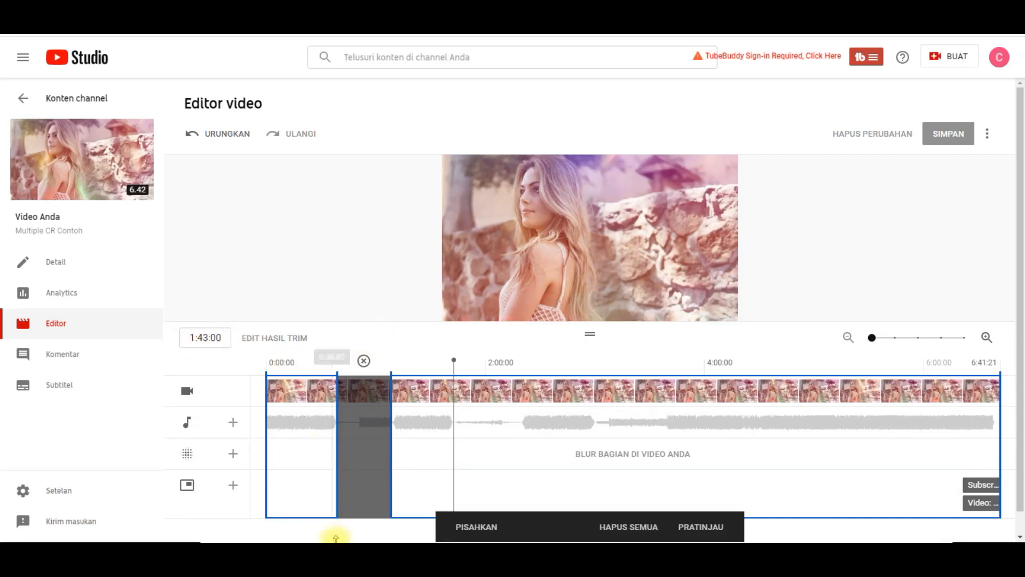
- Split the video at 1:43:00 and extend a second cut from there to a little past the 2:00:00 mark
left_click(374, 553)
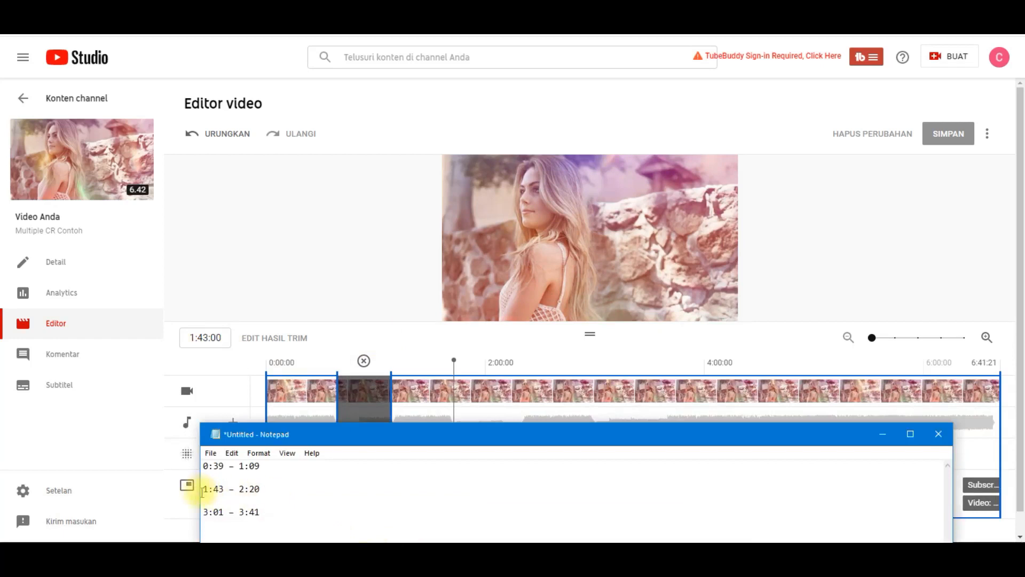
left_click(470, 335)
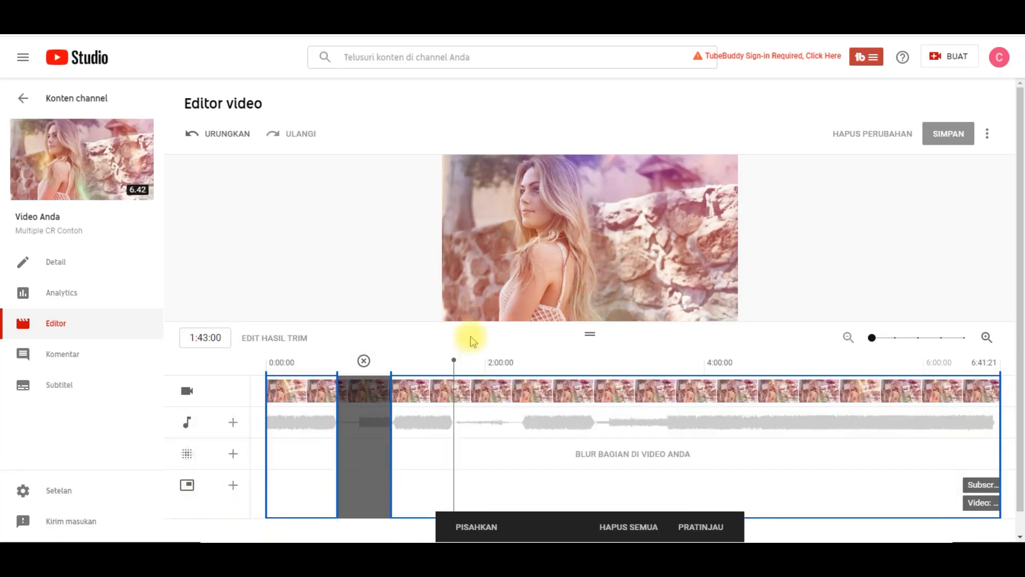
left_click(479, 527)
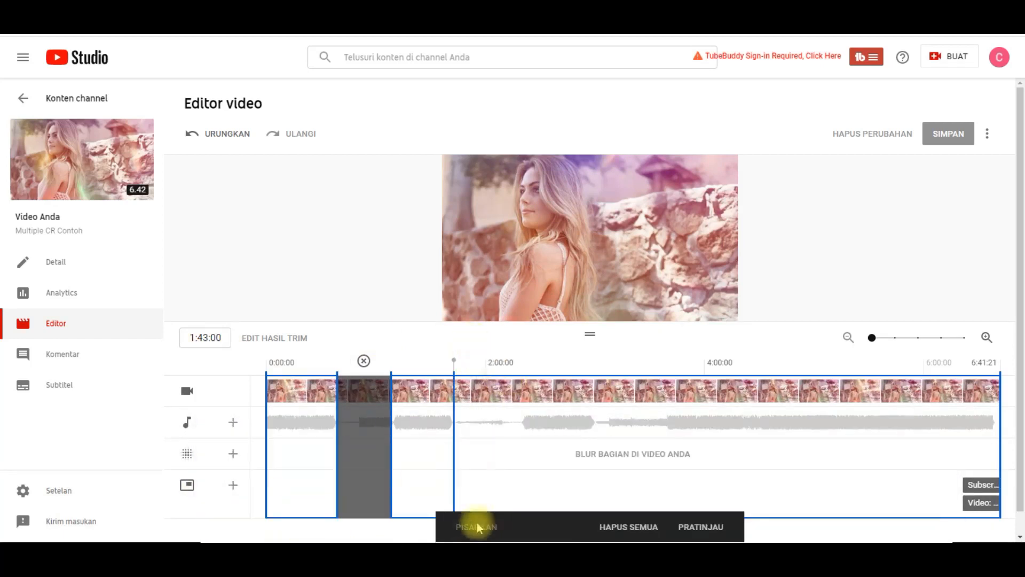
left_click_drag(454, 439, 500, 443)
- Set the playhead to 2:20:00, the second end time in Notepad, and extend the second cut to it
left_click(309, 553)
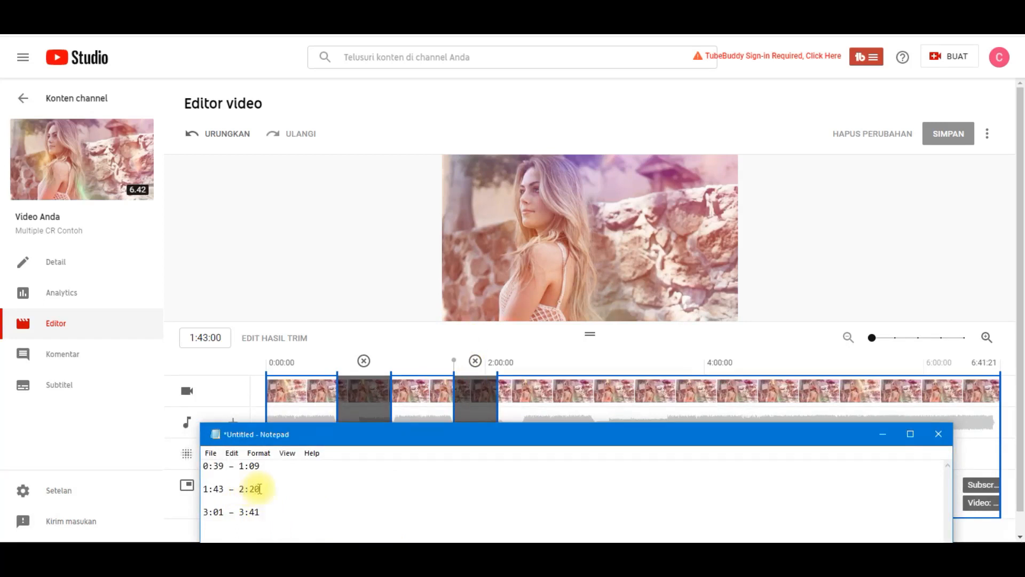
left_click(191, 337)
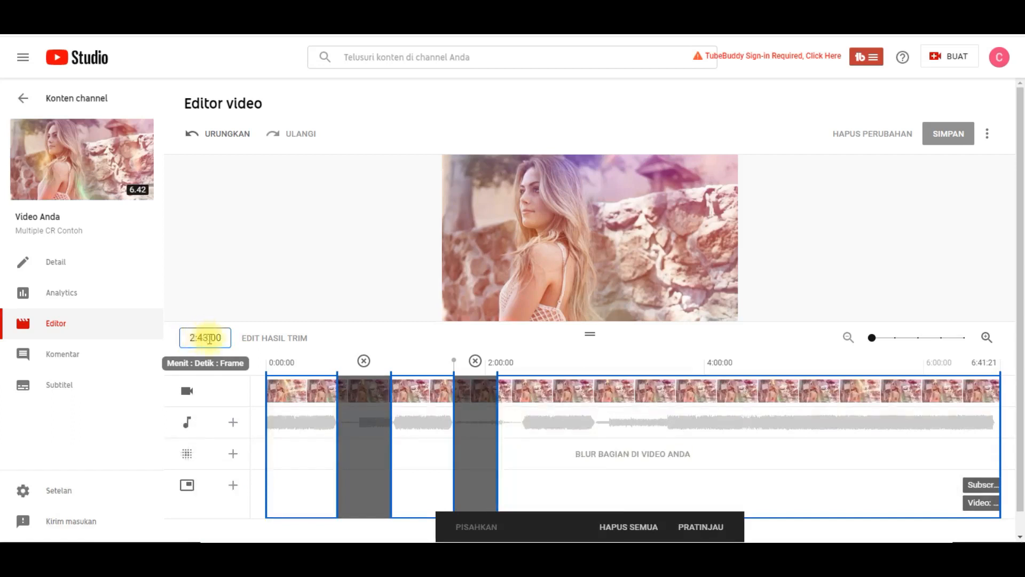
type("0")
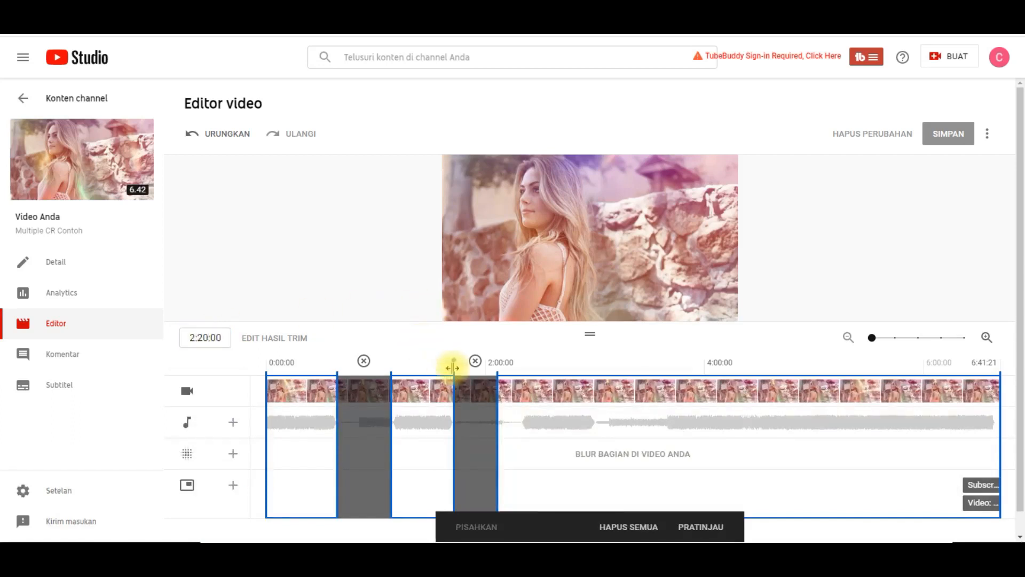
left_click_drag(454, 367, 463, 365)
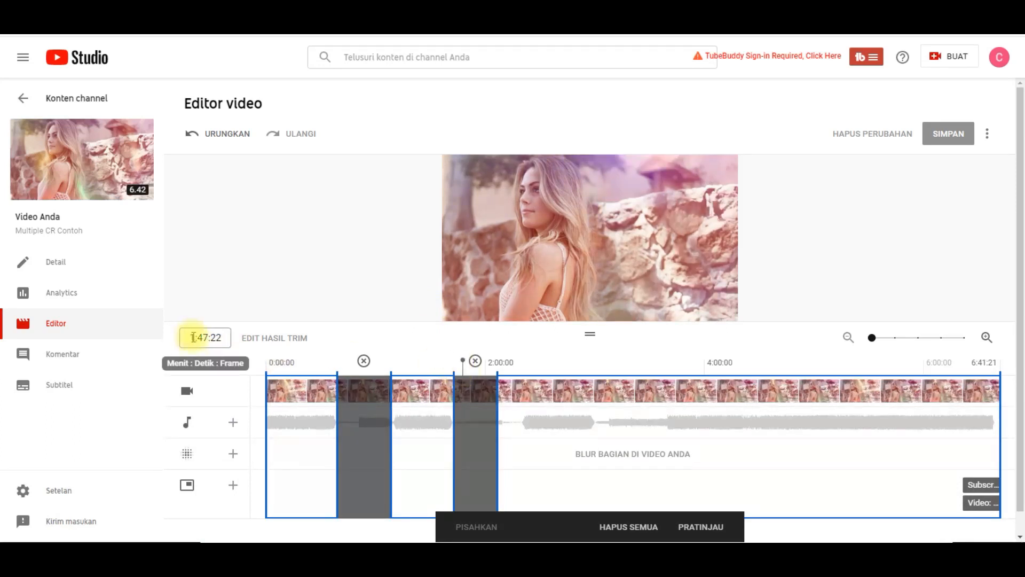
type("2:")
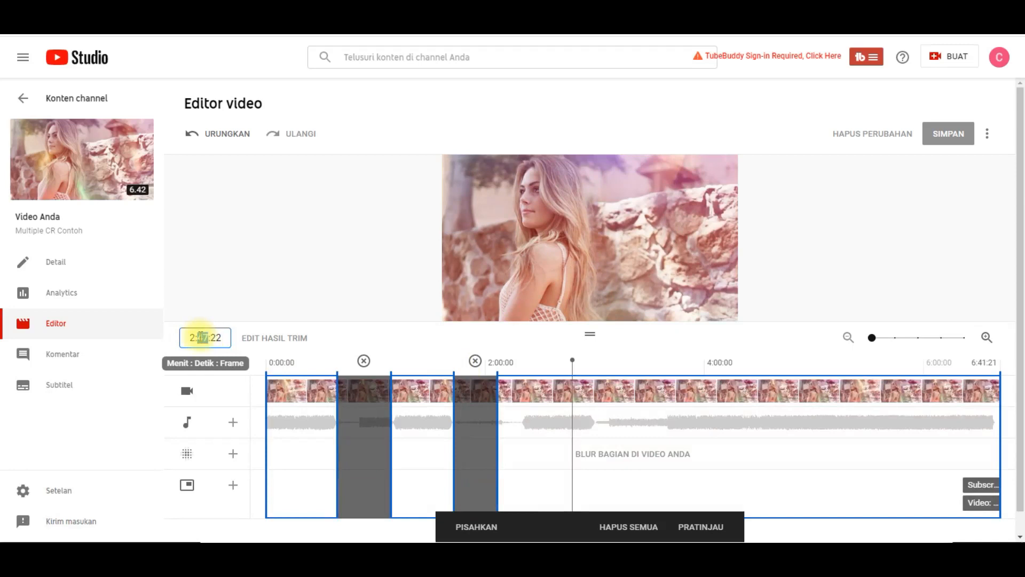
type("20")
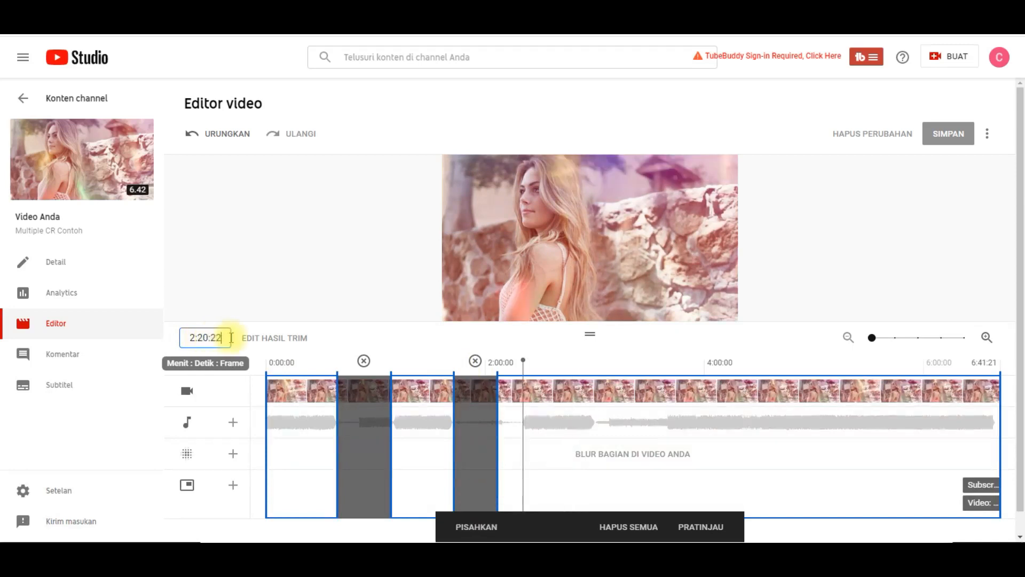
key("BackSpace")
key("BackSpace")
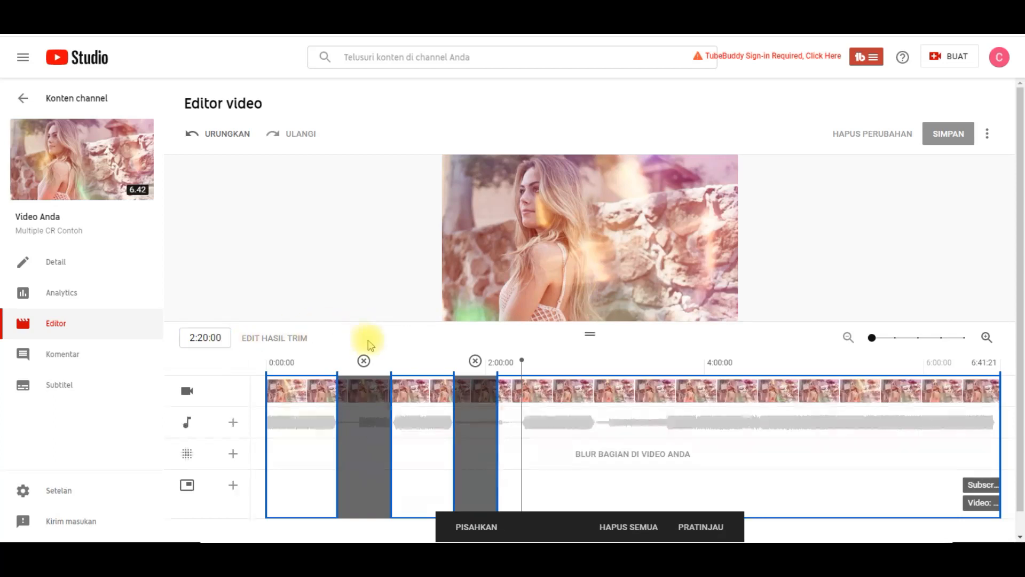
mouse_move(509, 421)
left_mouse_down()
mouse_move(489, 425)
mouse_move(521, 431)
left_mouse_up()
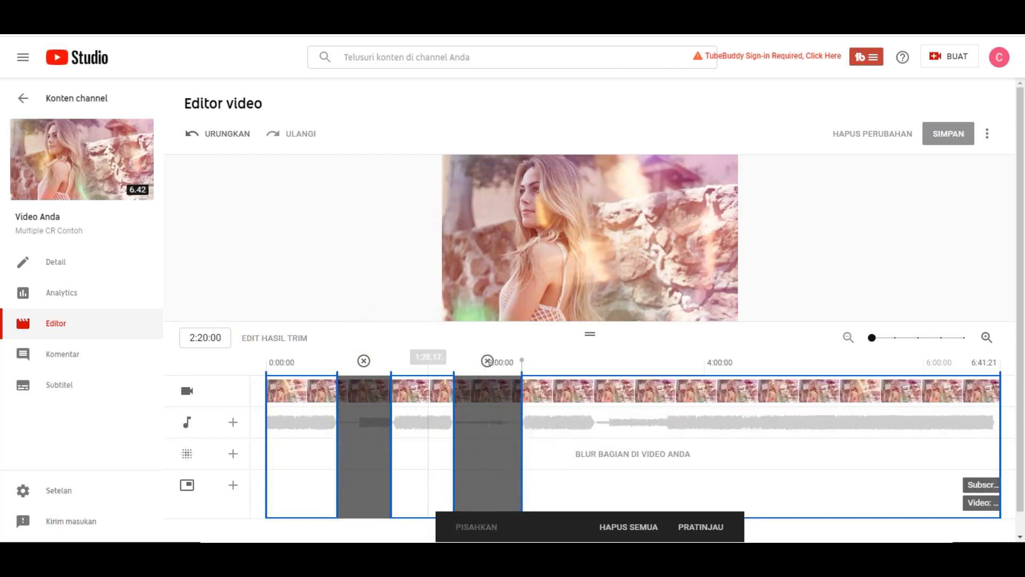
- Move the playhead to 3:01:00, the third start time in Notepad, and split the video there
key("alt+Tab")
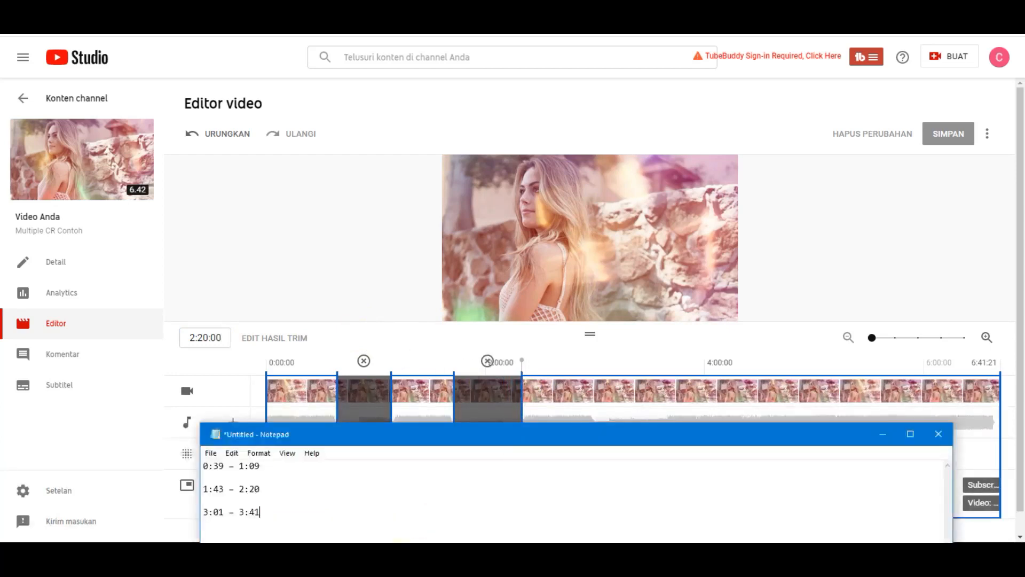
left_click(525, 361)
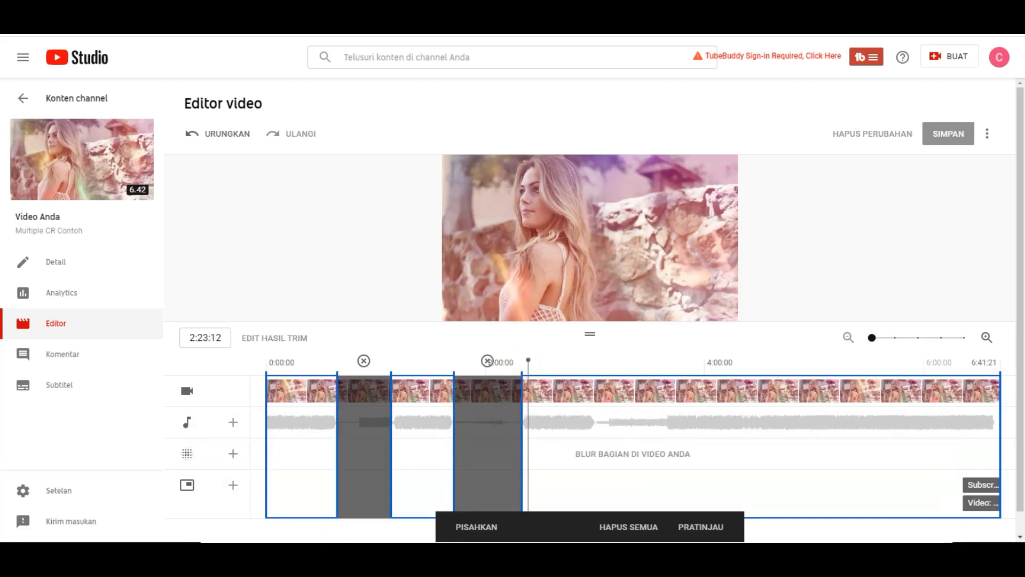
key("alt+Tab")
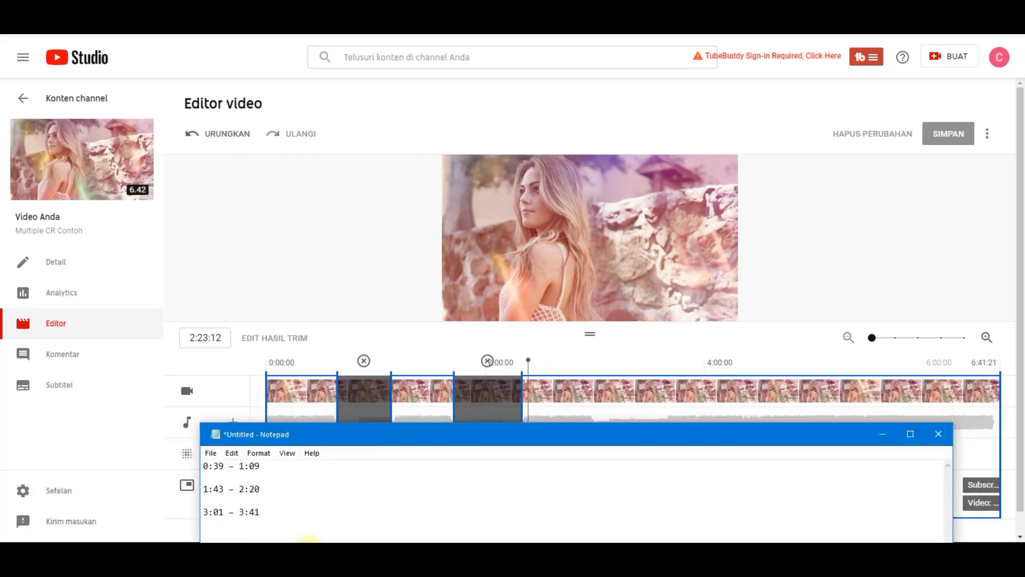
left_click(190, 338)
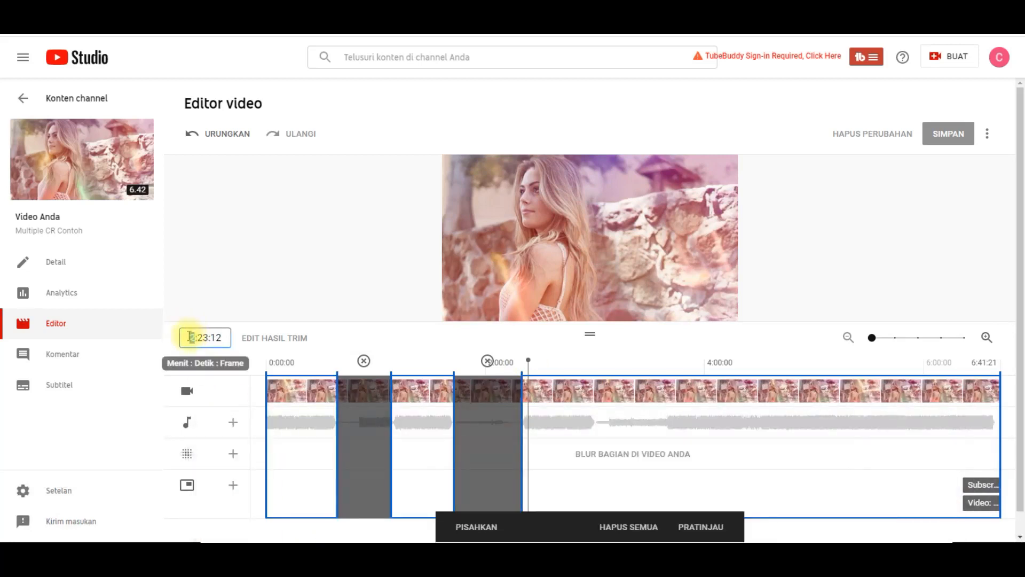
type("3")
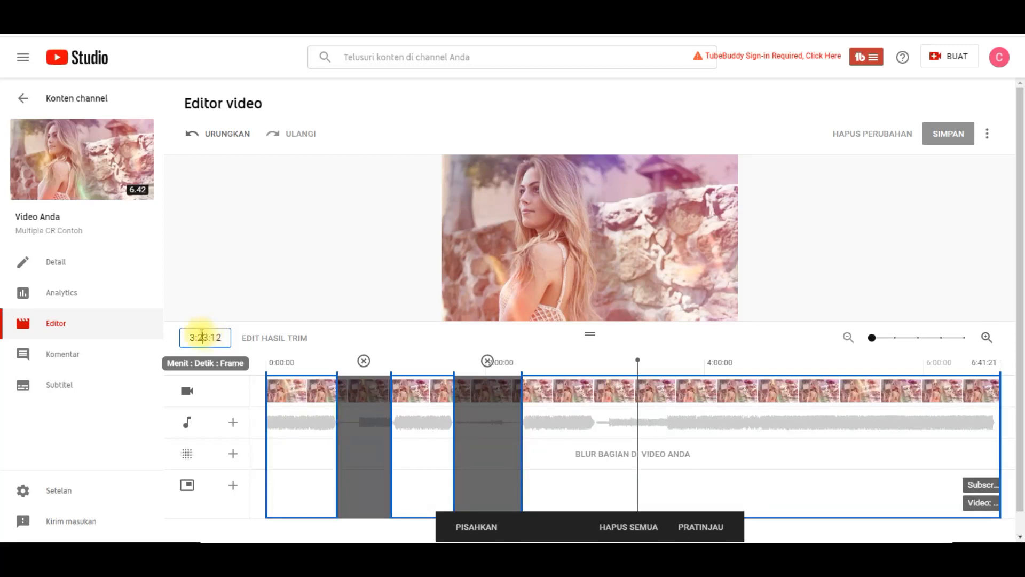
key("BackSpace")
key("BackSpace")
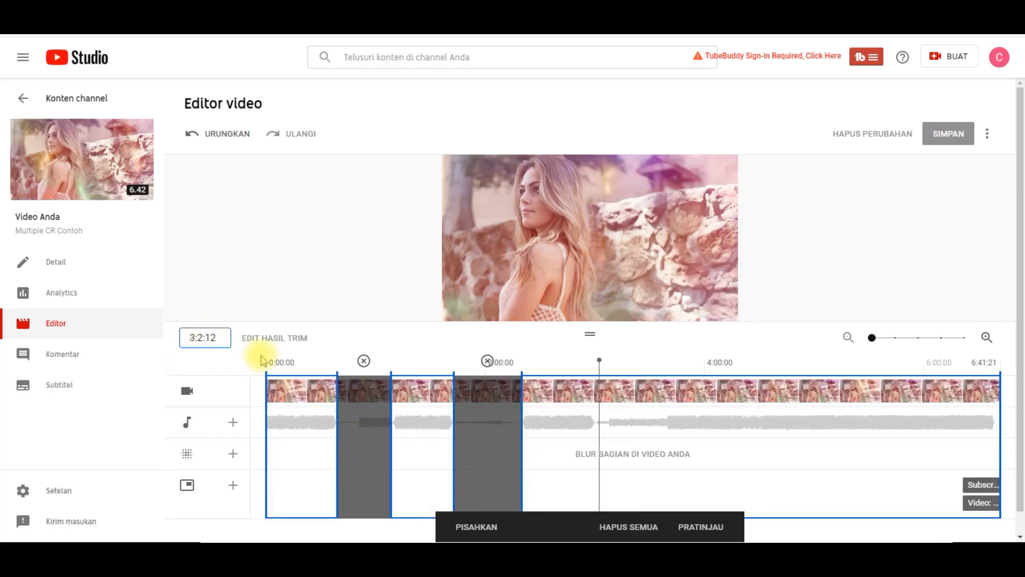
type("01")
key("BackSpace")
key("BackSpace")
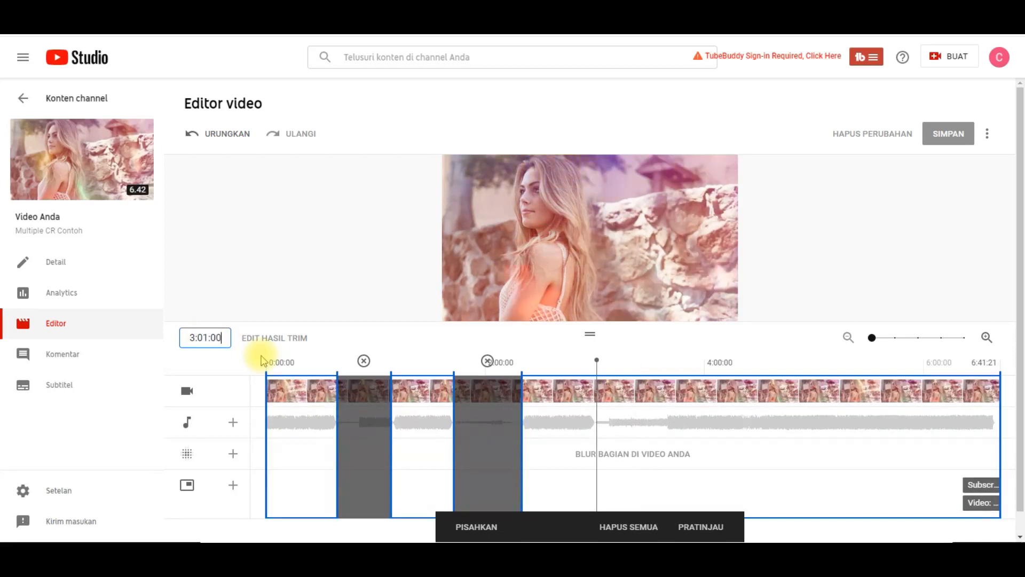
left_click(470, 338)
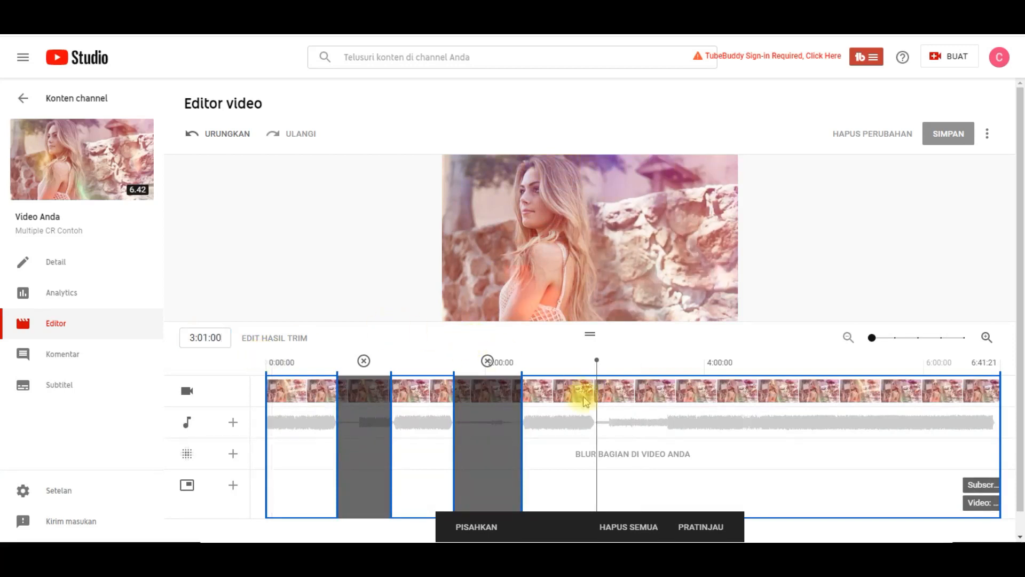
left_click(488, 528)
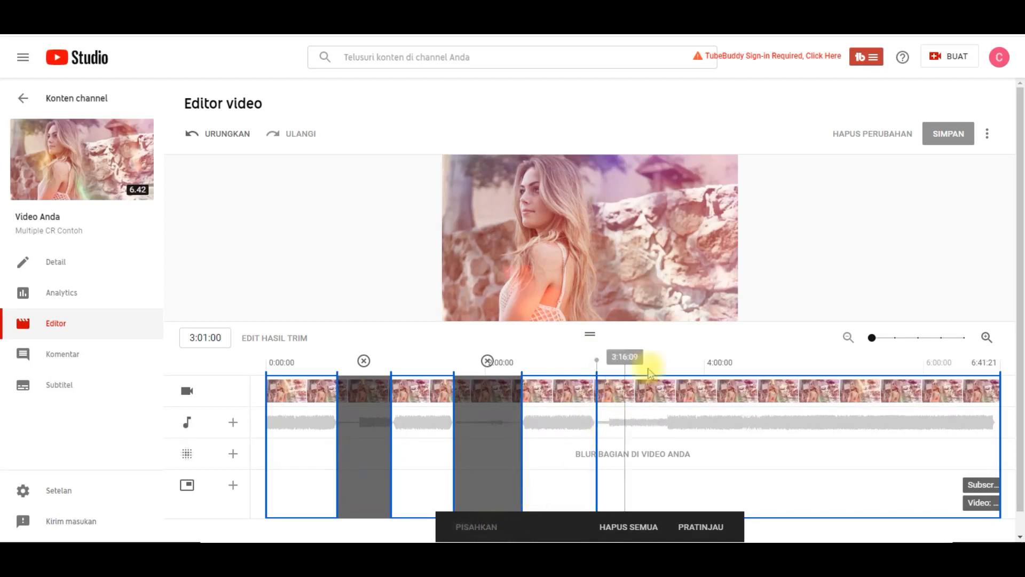
- Check the third end time in Notepad and set the playhead to 3:41:00
left_click(611, 362)
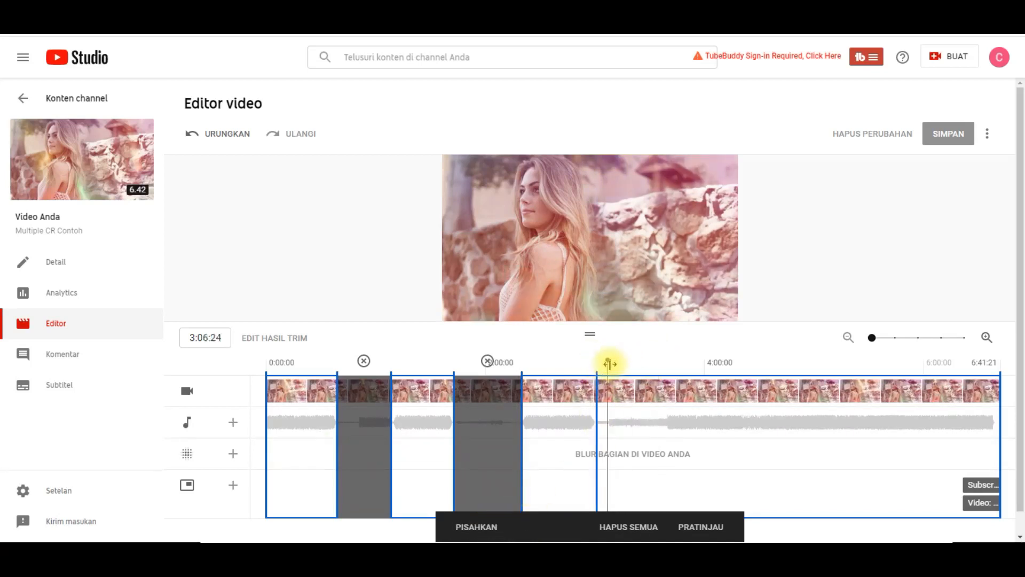
key("alt+Tab")
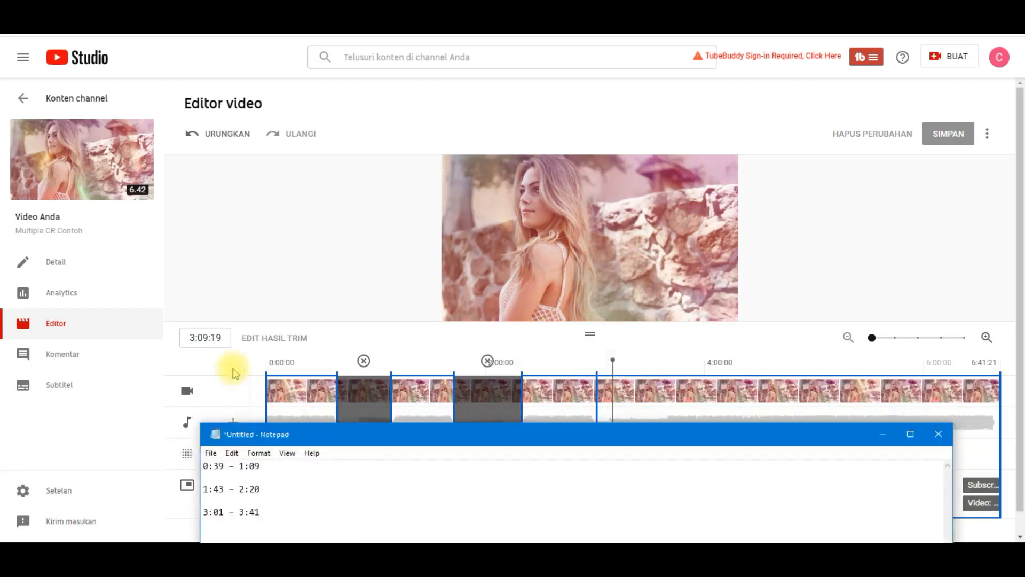
left_click(209, 338)
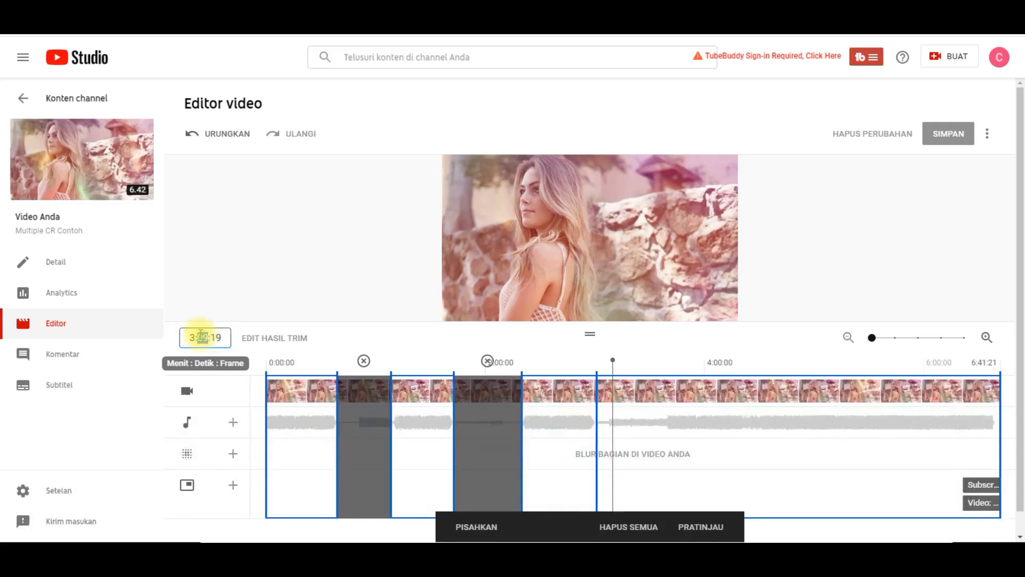
type("41")
key("Return")
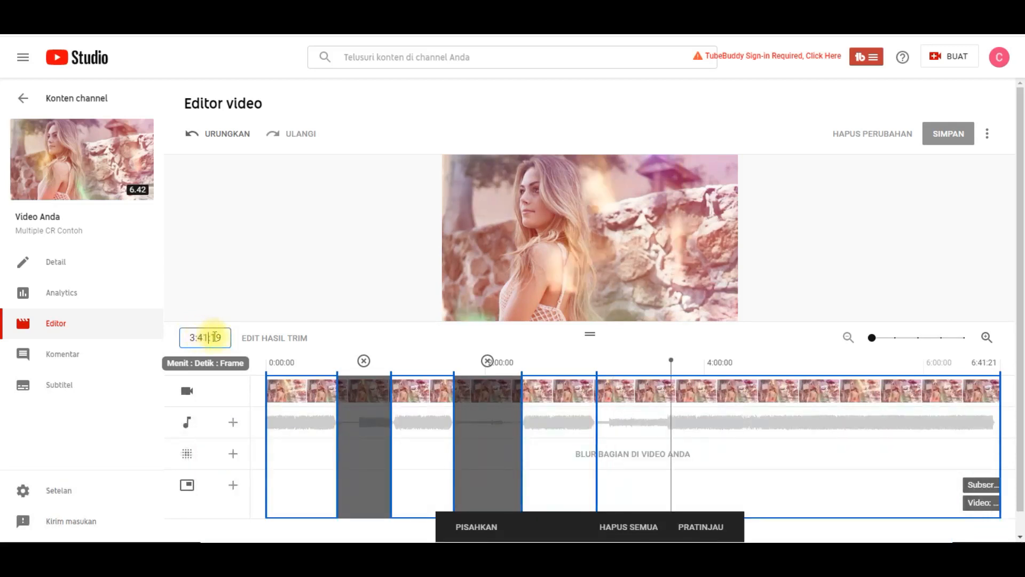
key("BackSpace")
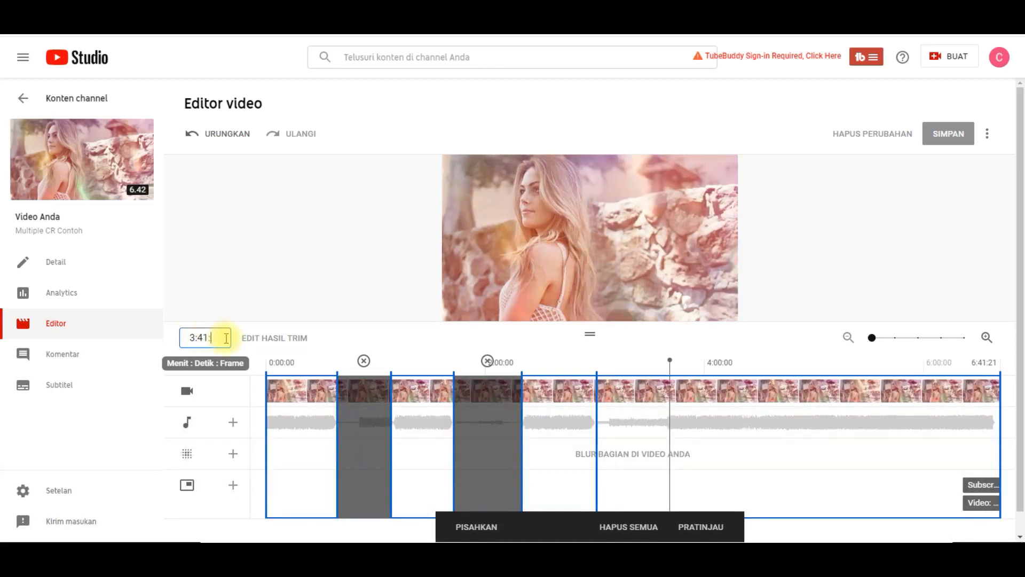
left_click(455, 331)
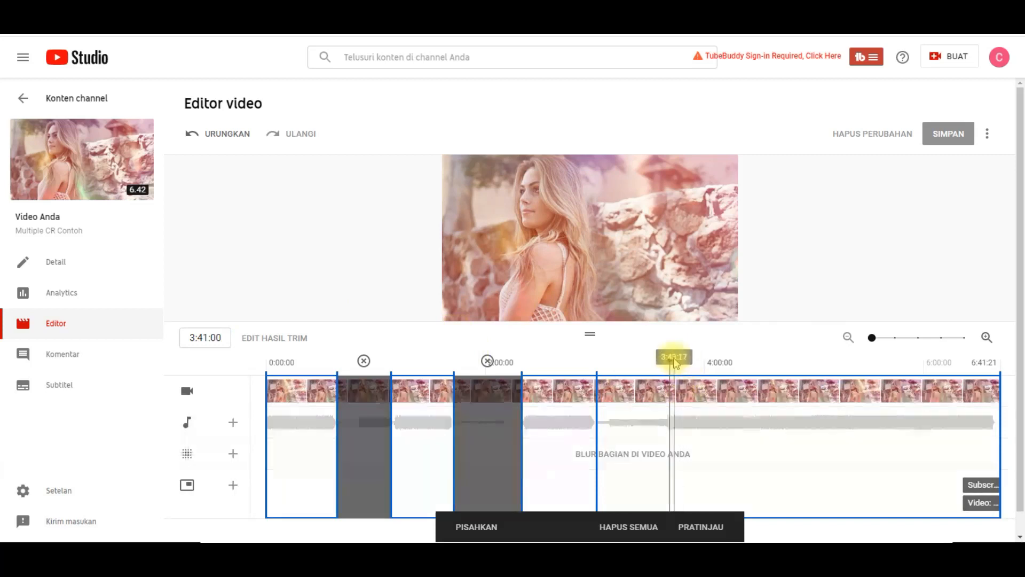
left_click(474, 527)
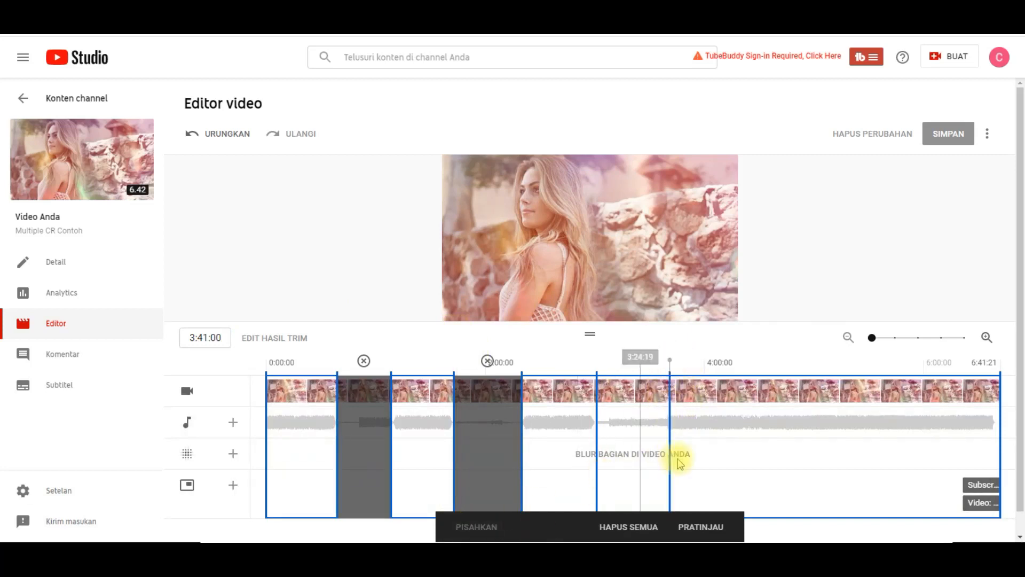
left_click_drag(670, 451, 599, 452)
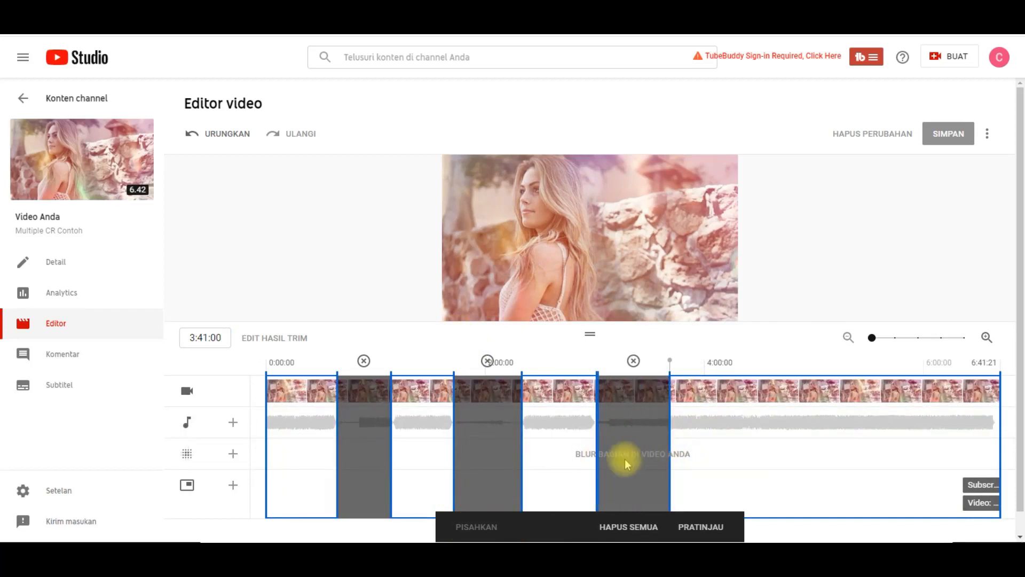
left_click(634, 361)
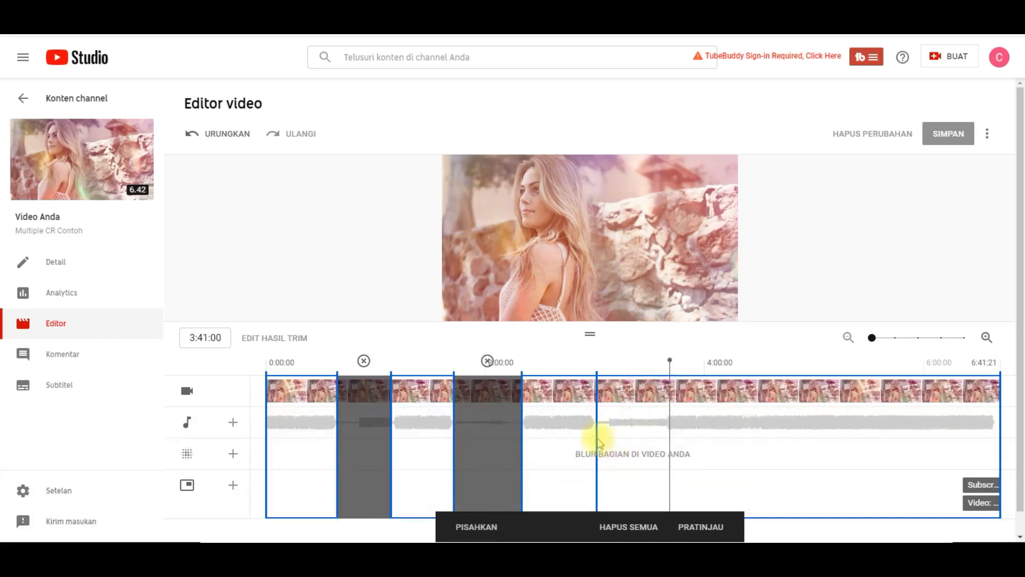
- Extend a third cut from the 3:01:00 split to the playhead at 3:41:00
left_click_drag(598, 443, 668, 450)
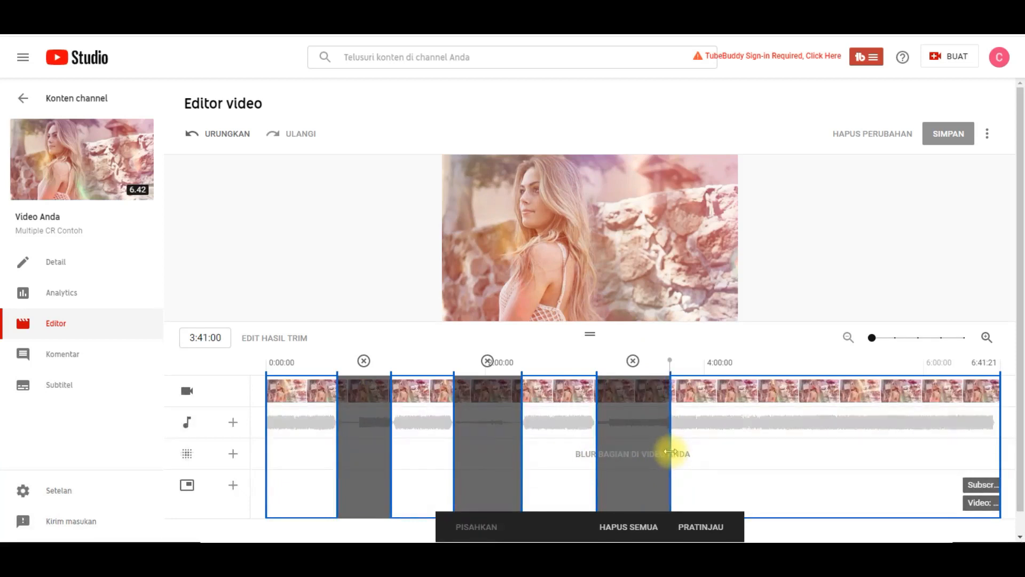
- Play across the first cut from about 0:34 and the second from about 1:38, and widen both cuts slightly
left_click(331, 368)
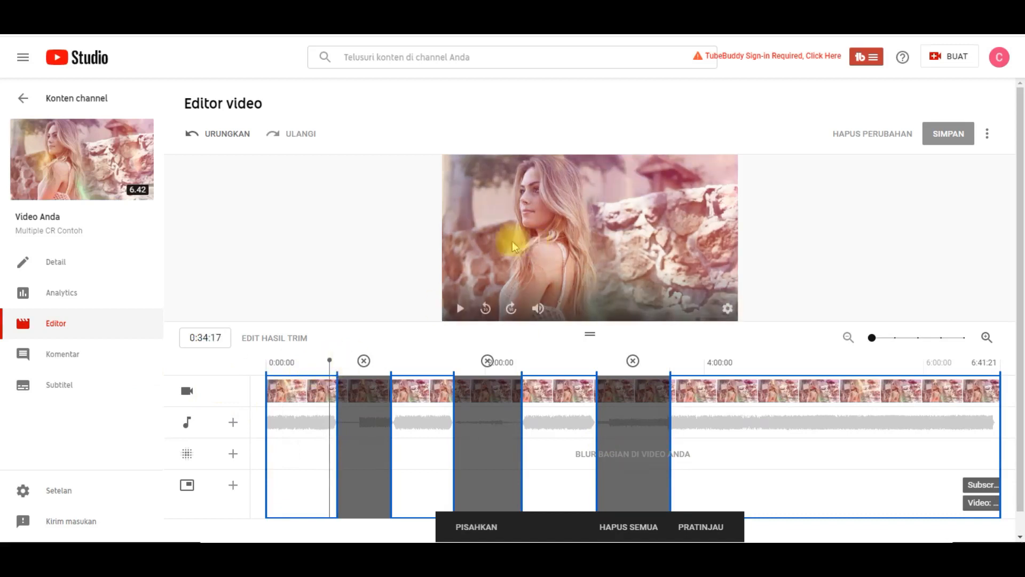
left_click(458, 310)
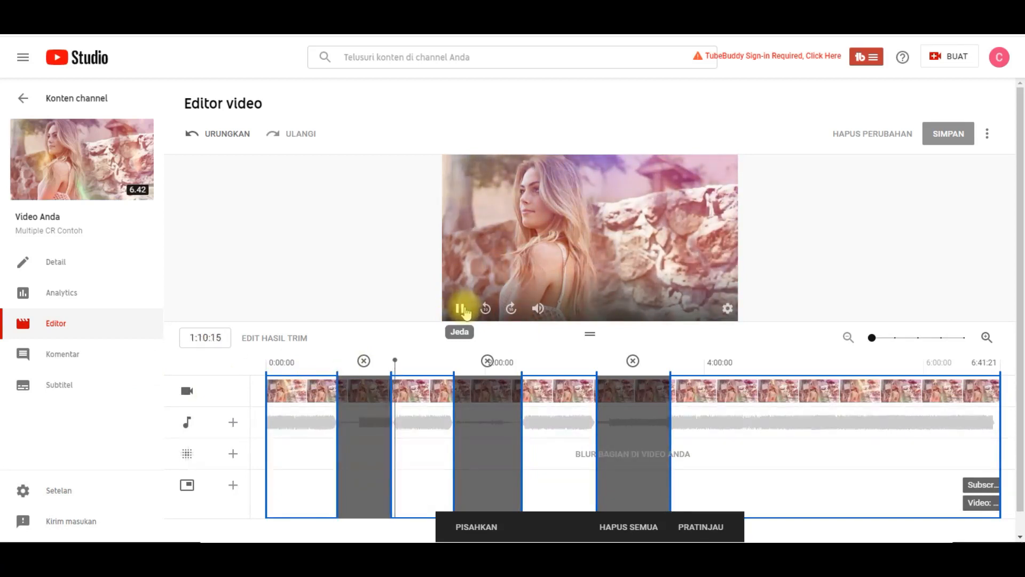
left_click(462, 309)
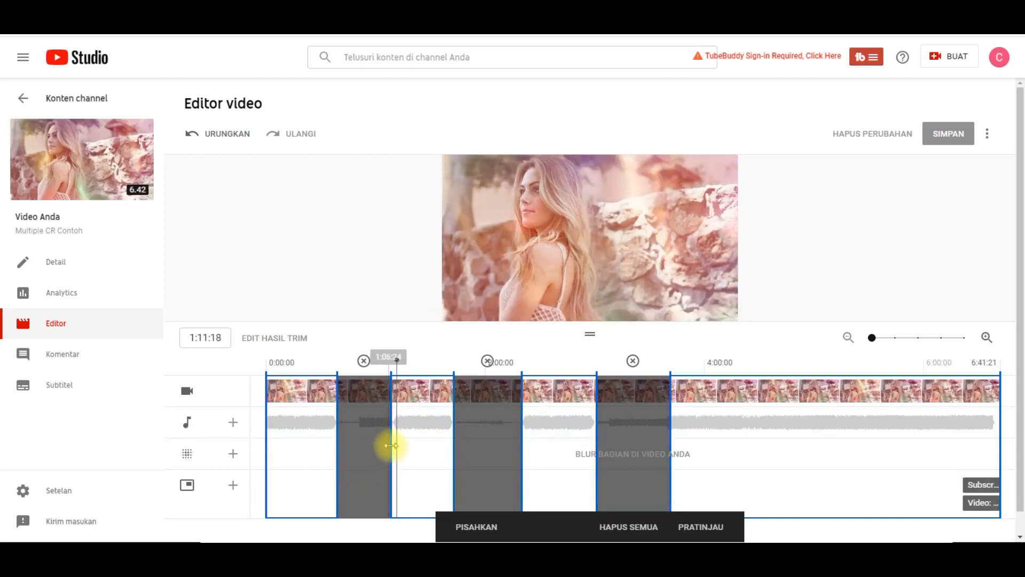
left_click_drag(392, 445, 394, 446)
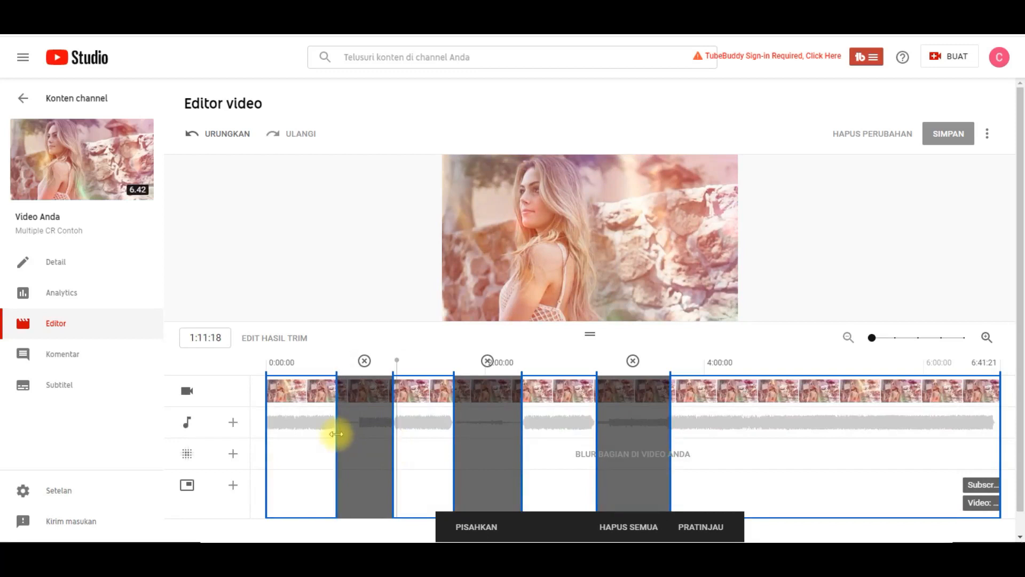
left_click(445, 362)
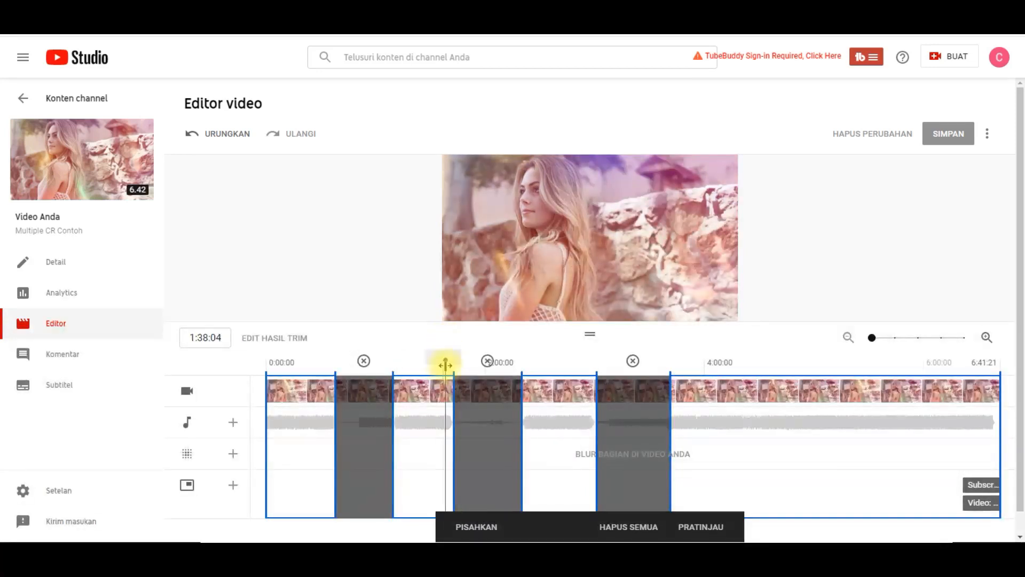
left_click(460, 309)
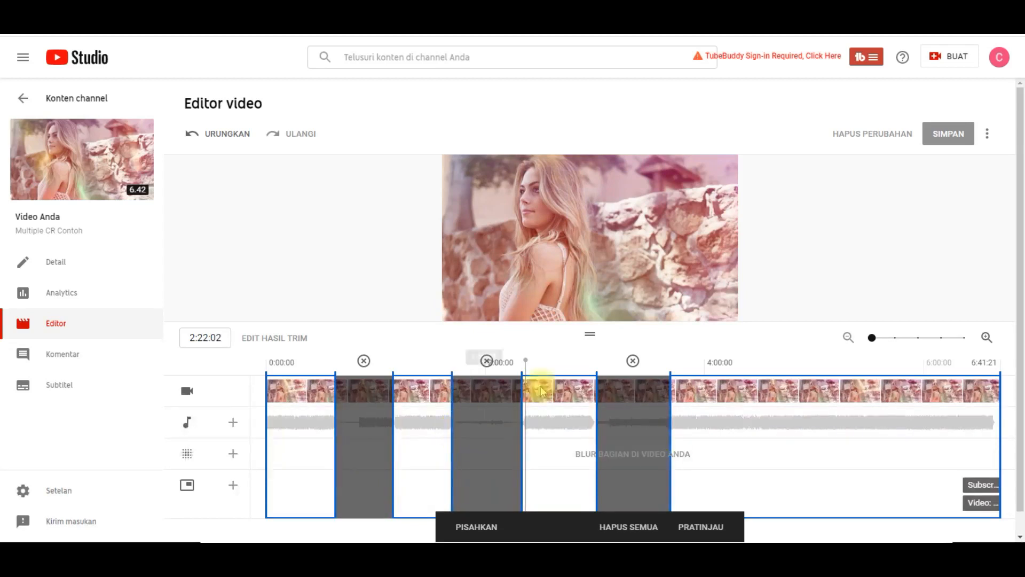
- Play across the third cut from about 2:57 and move the cut's start slightly earlier
left_click(585, 359)
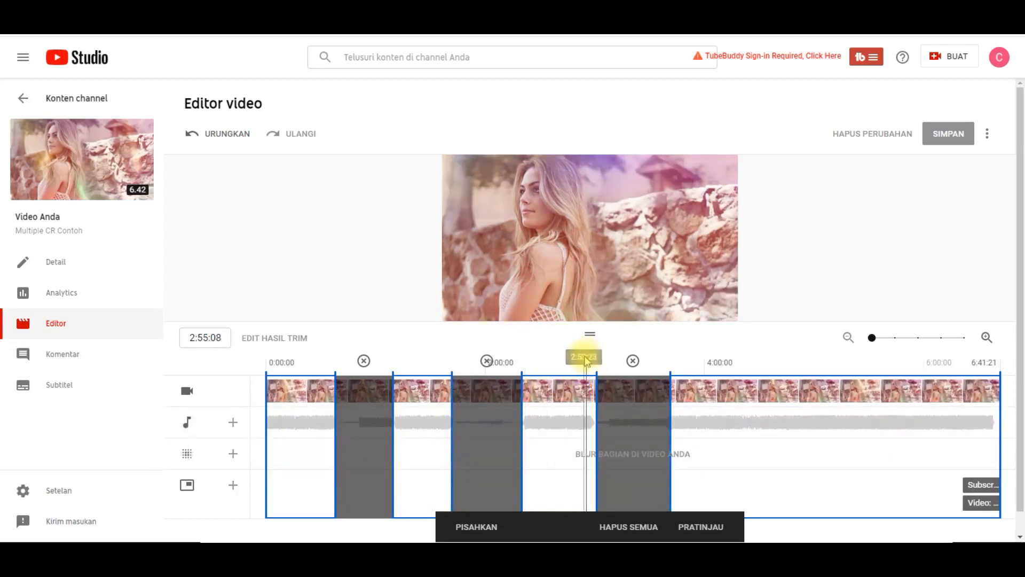
left_click_drag(586, 361, 589, 363)
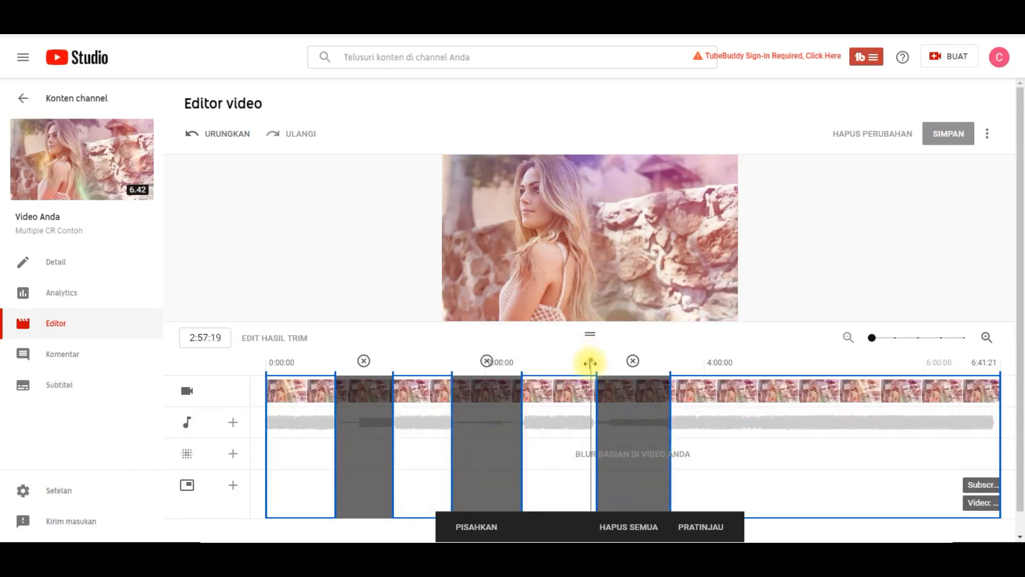
left_click(459, 308)
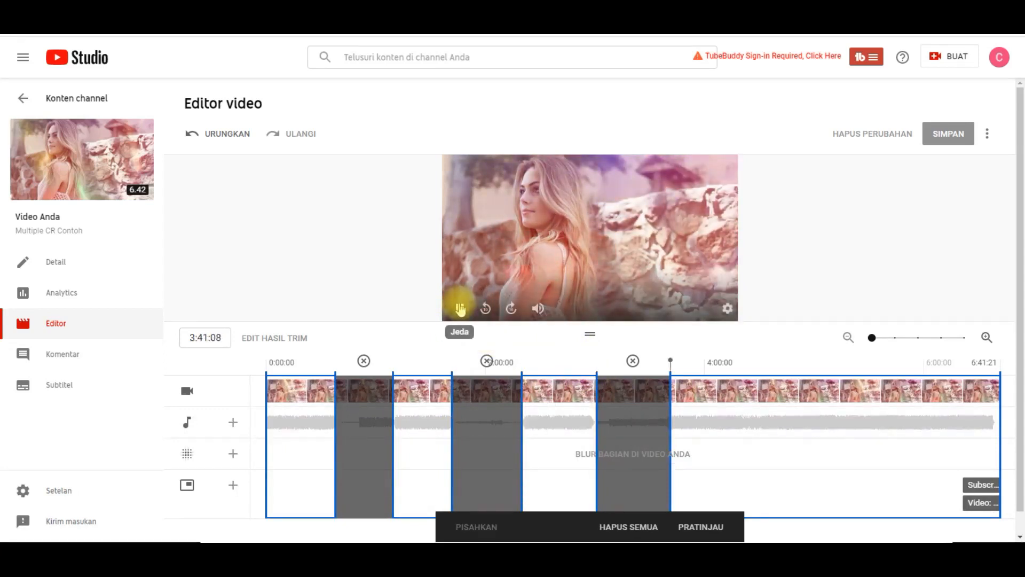
left_click(459, 308)
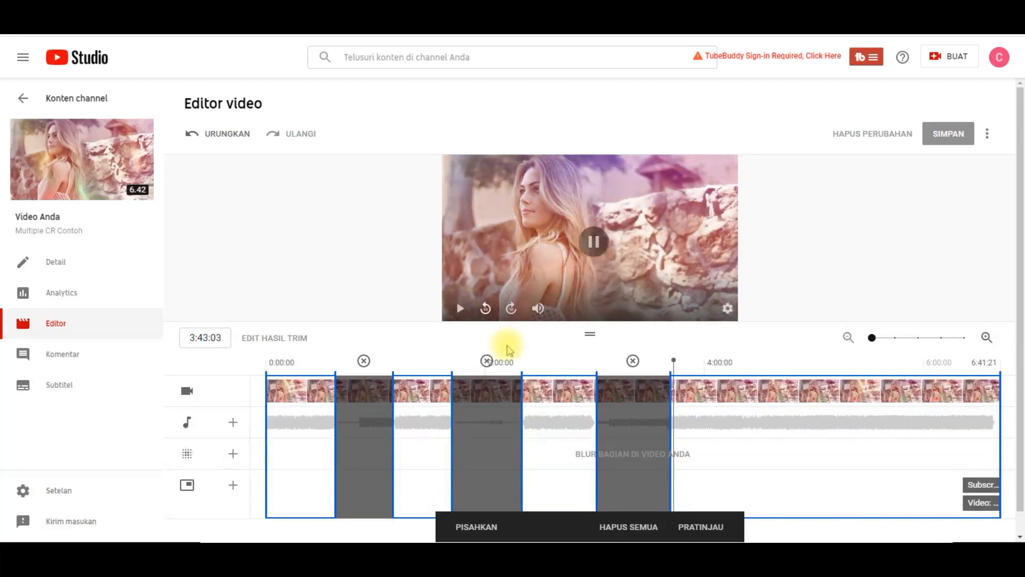
left_click_drag(596, 423, 594, 423)
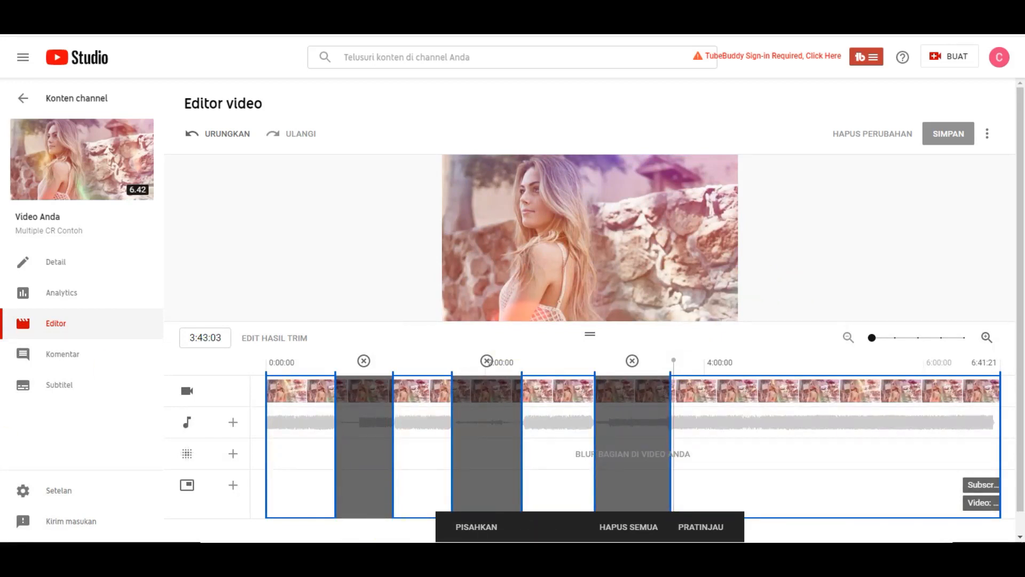
- Preview the three trims and save the changes to the video, confirming the save
left_click(696, 528)
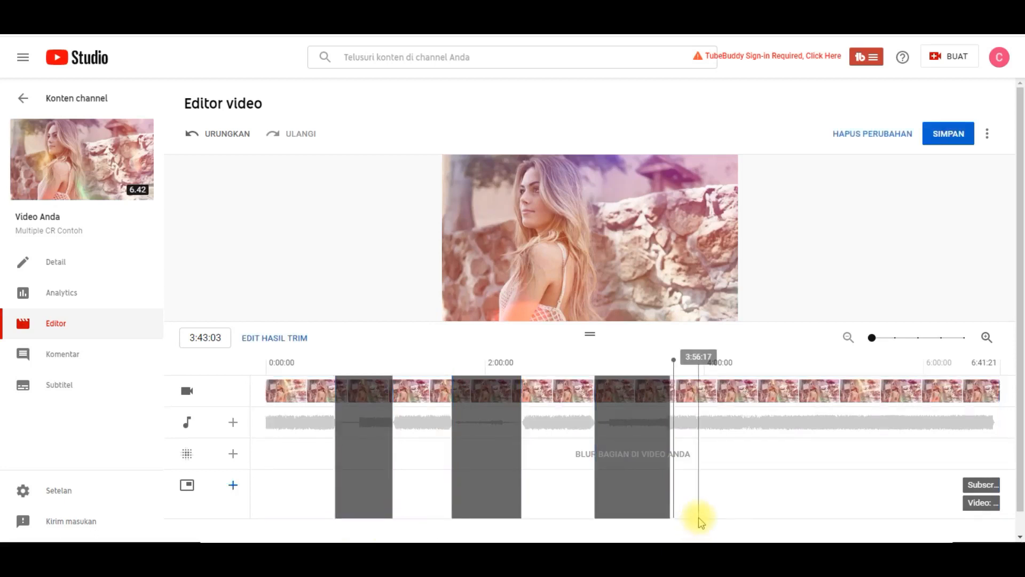
left_click(960, 134)
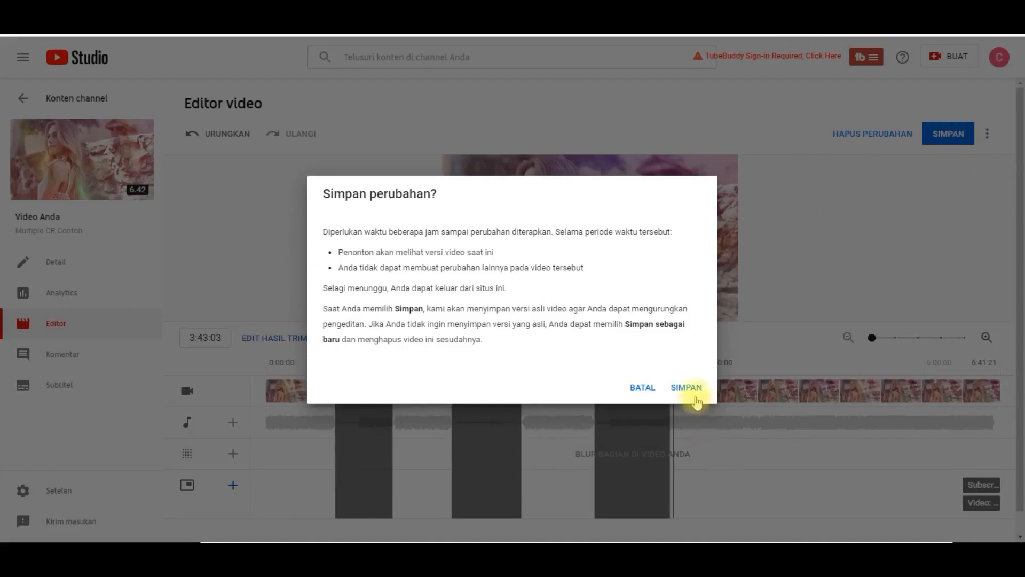
left_click(687, 387)
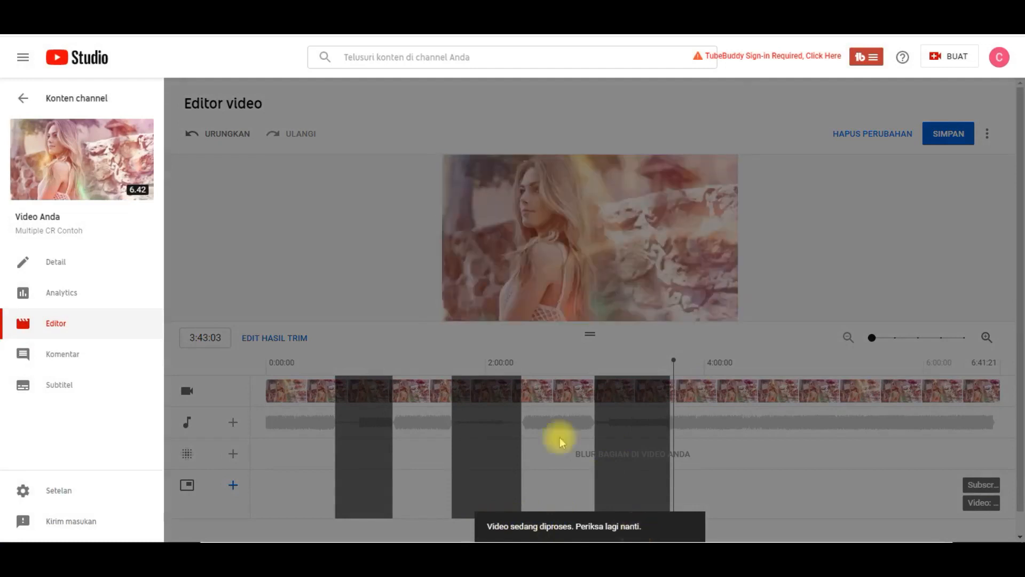
- Return to the channel content list and reopen Multiple CR Contoh in the editor to check its processing status
left_click(100, 108)
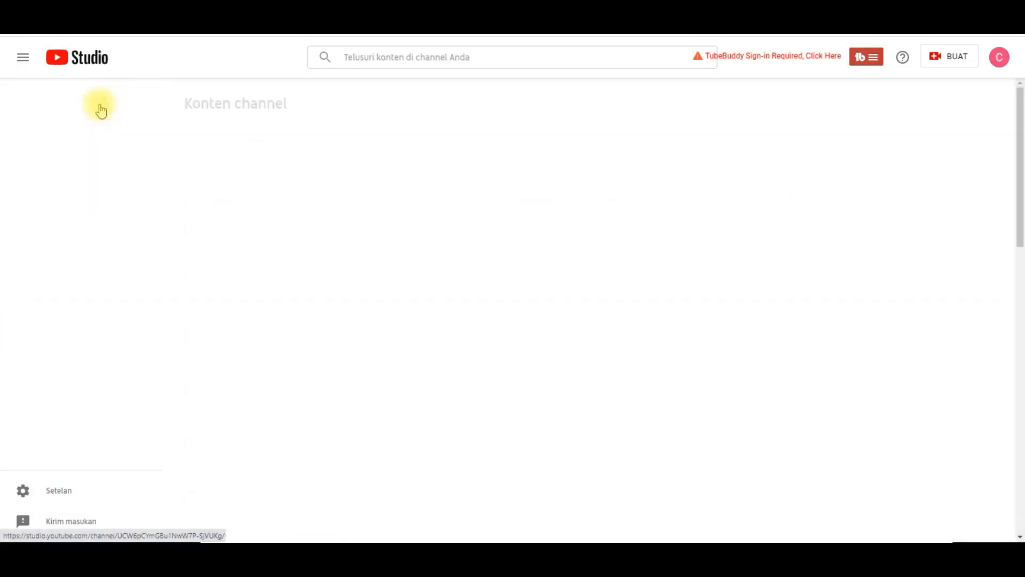
left_click(58, 233)
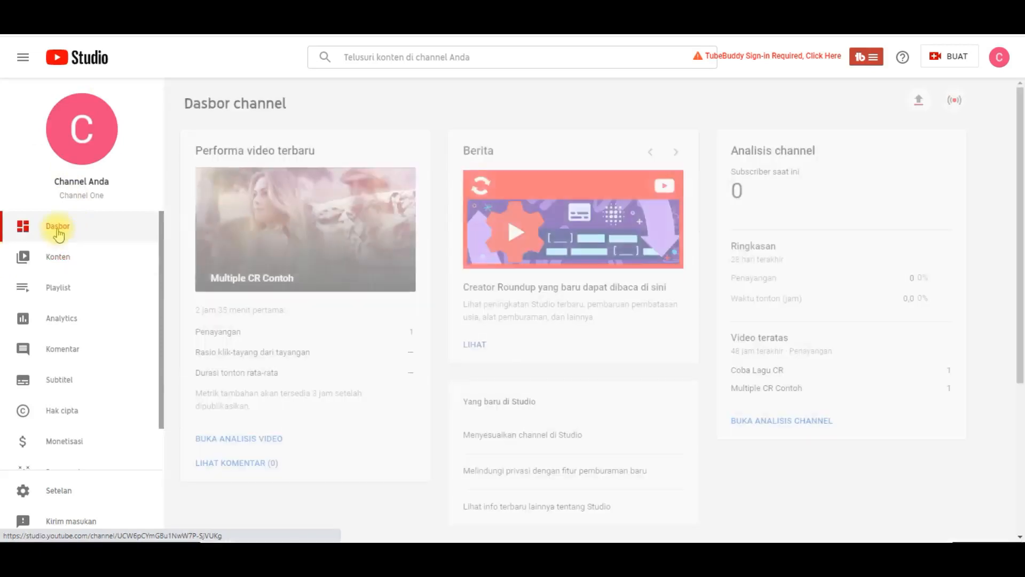
left_click(58, 258)
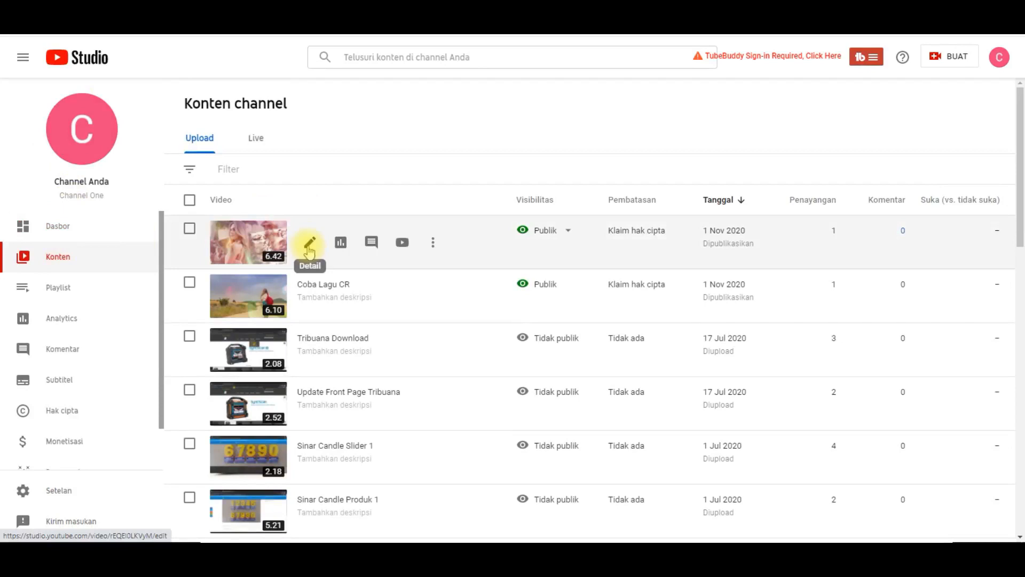
left_click(310, 246)
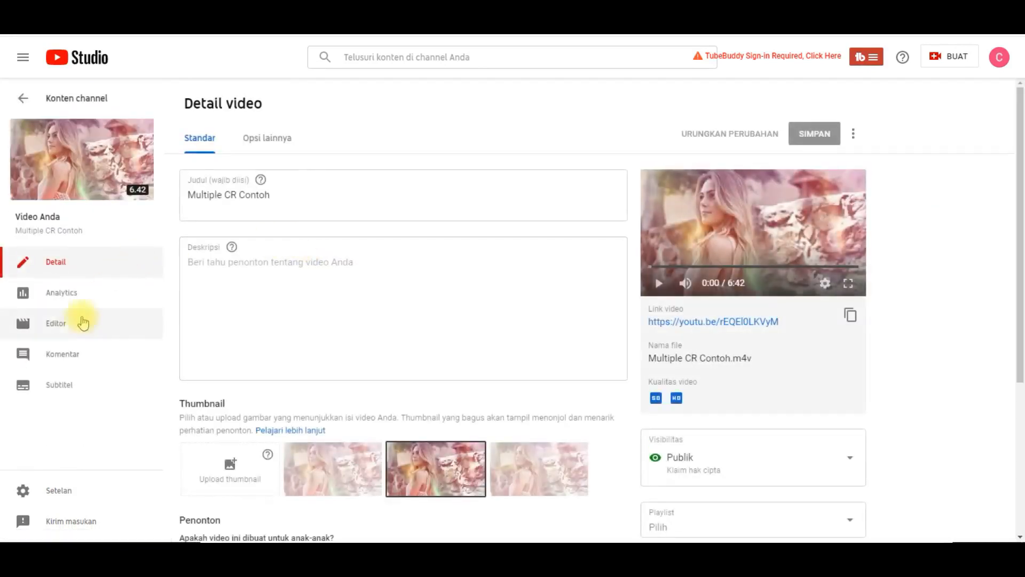
left_click(57, 325)
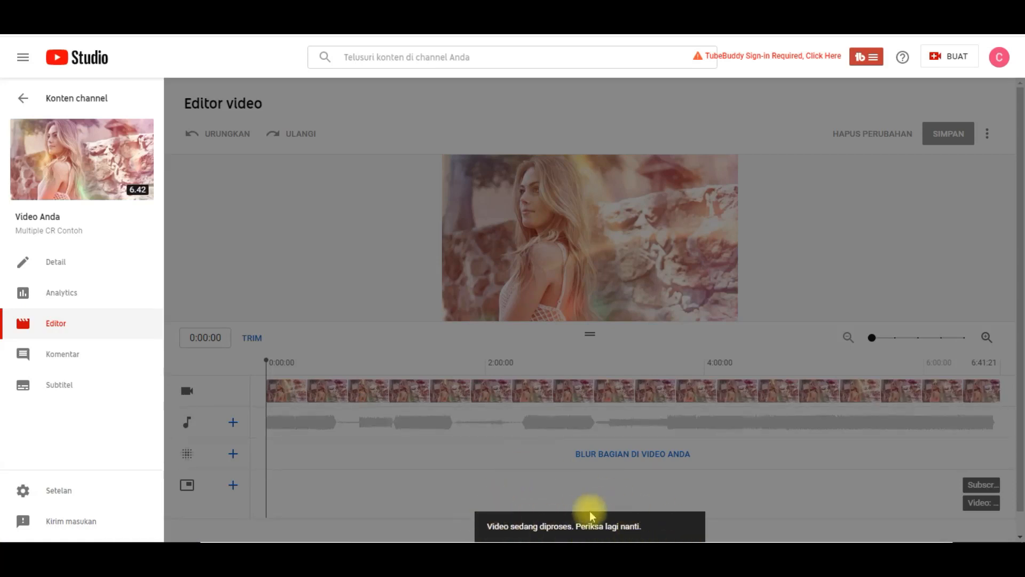
- Check the video's restrictions in the channel content list and inspect its trimmed timeline in the editor, then return to the list
left_click(80, 97)
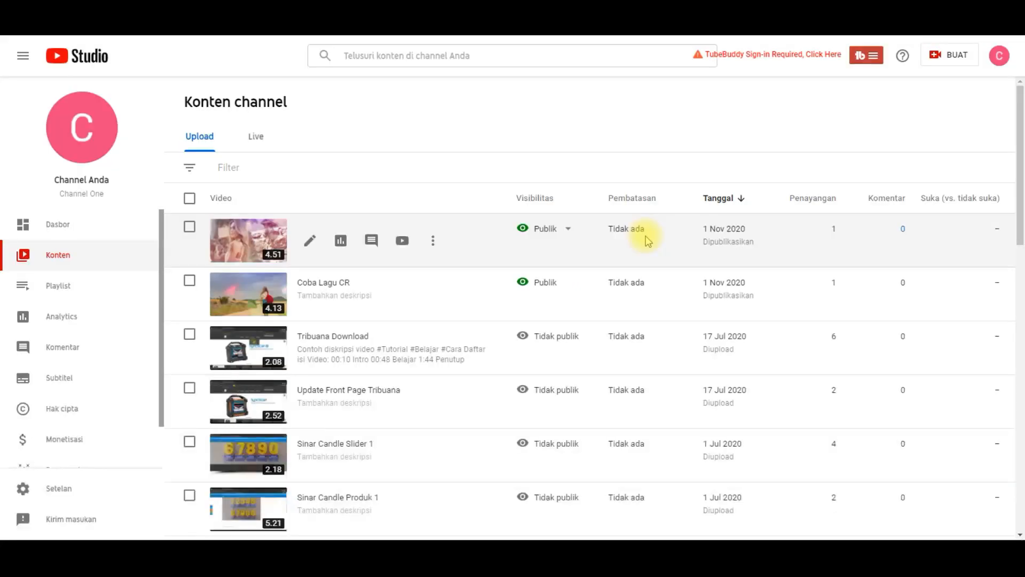
left_click(309, 242)
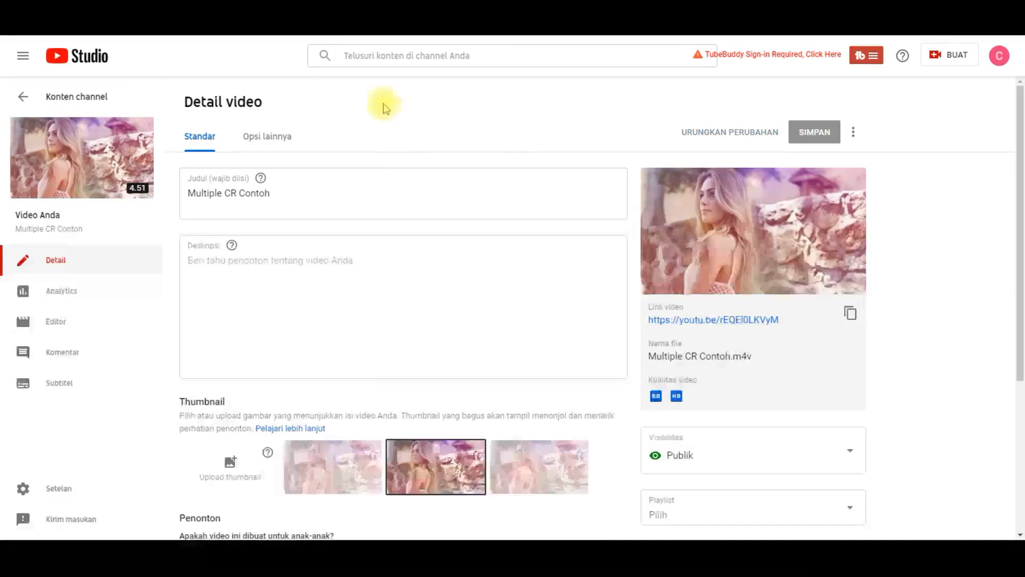
left_click(56, 327)
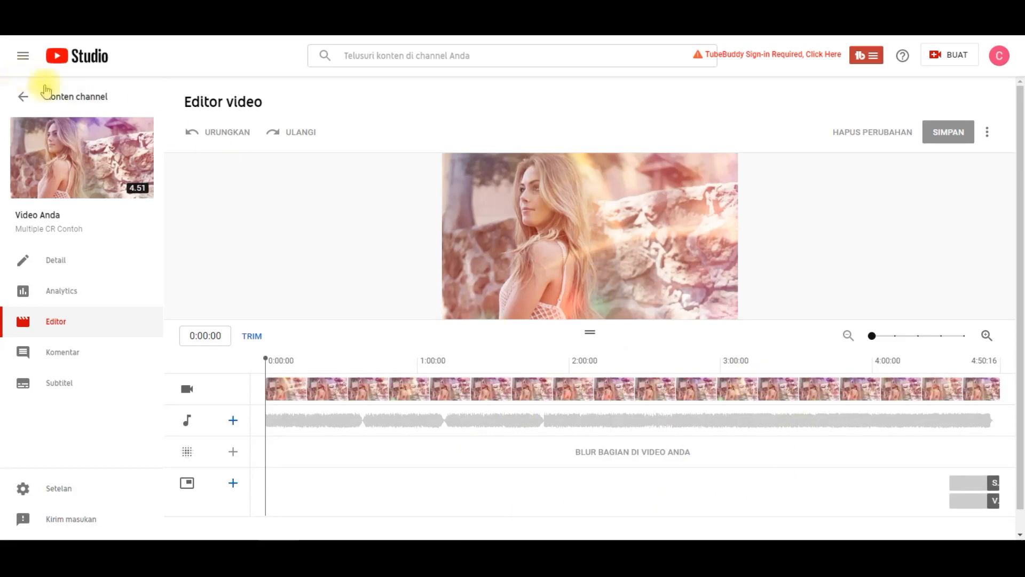
left_click(75, 104)
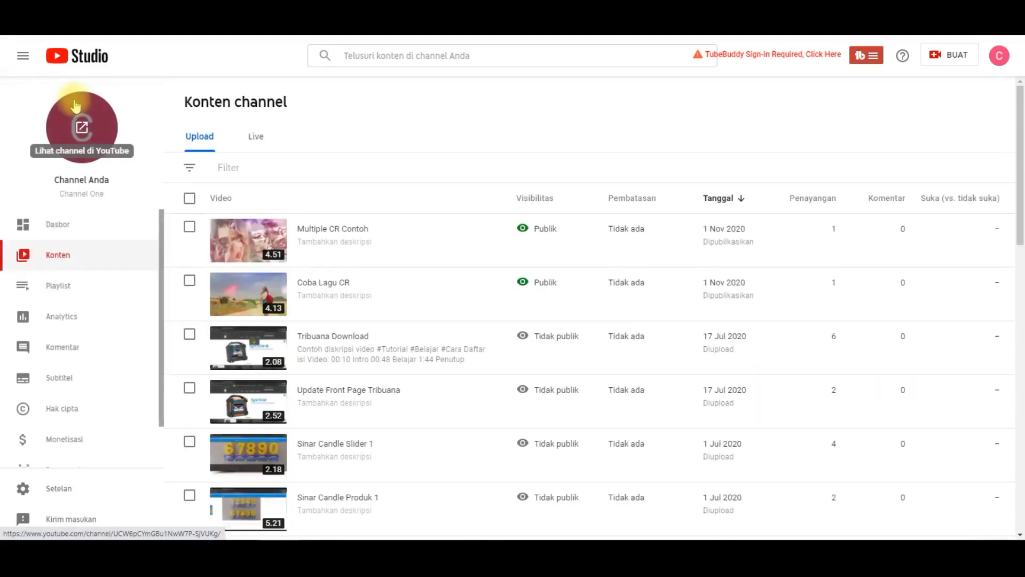